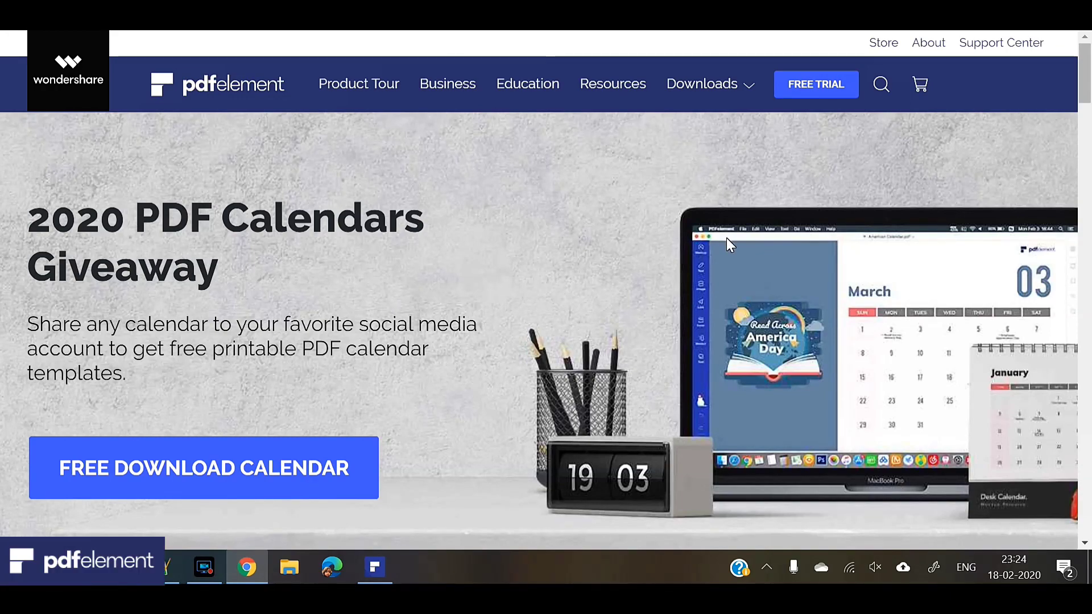
# - Look through the free 2020 PDF calendar templates offered on the giveaway page
pyautogui.moveTo(1087, 59); pyautogui.dragTo(1086, 131)
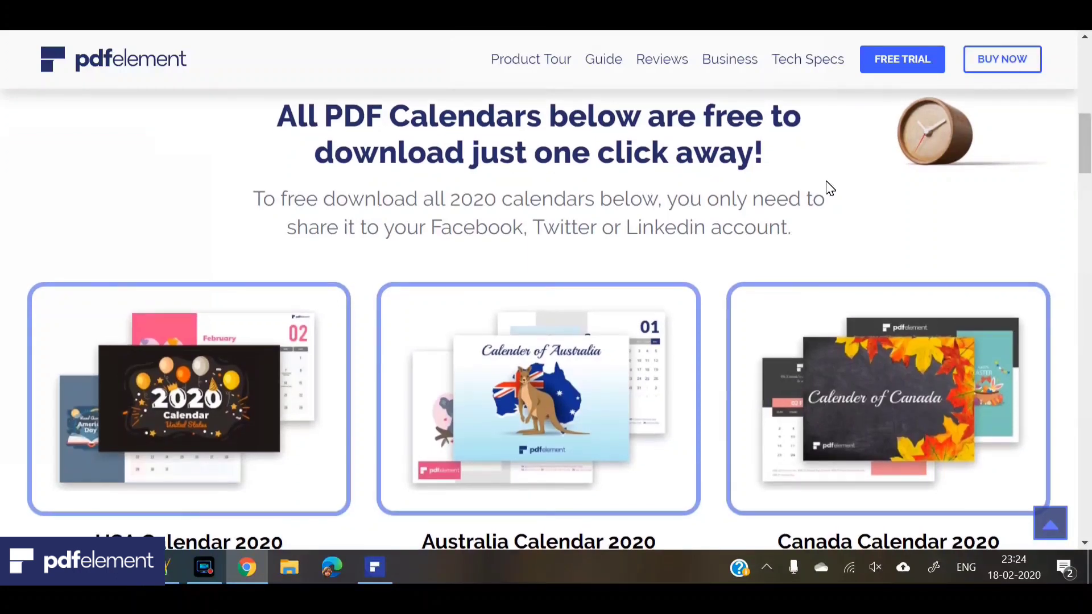
pyautogui.scroll(-1, 828, 188)
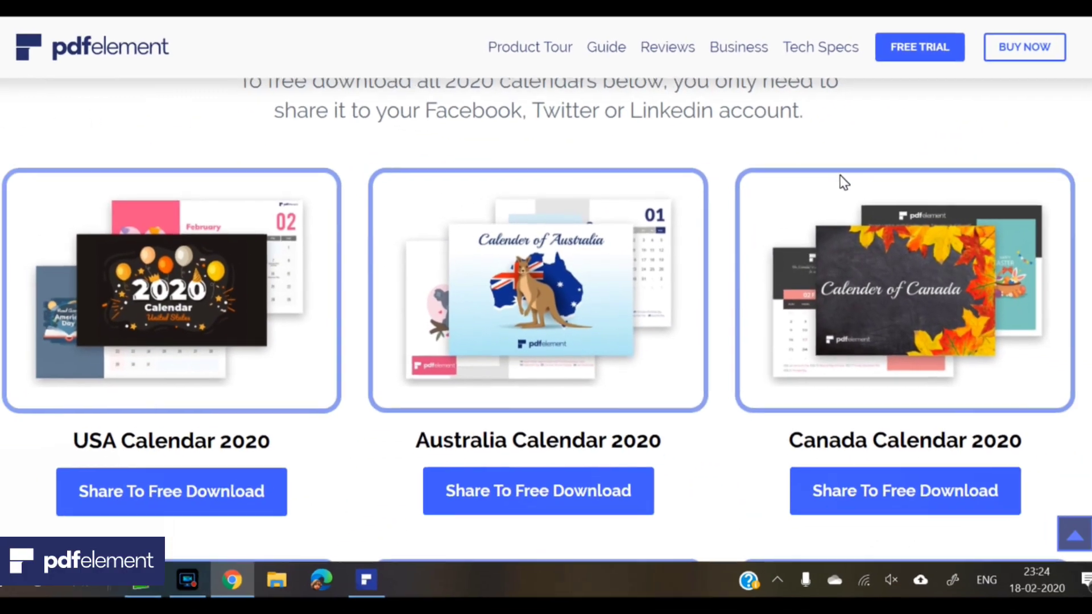
pyautogui.scroll(-1, 829, 188)
pyautogui.moveTo(1085, 166); pyautogui.dragTo(1087, 216)
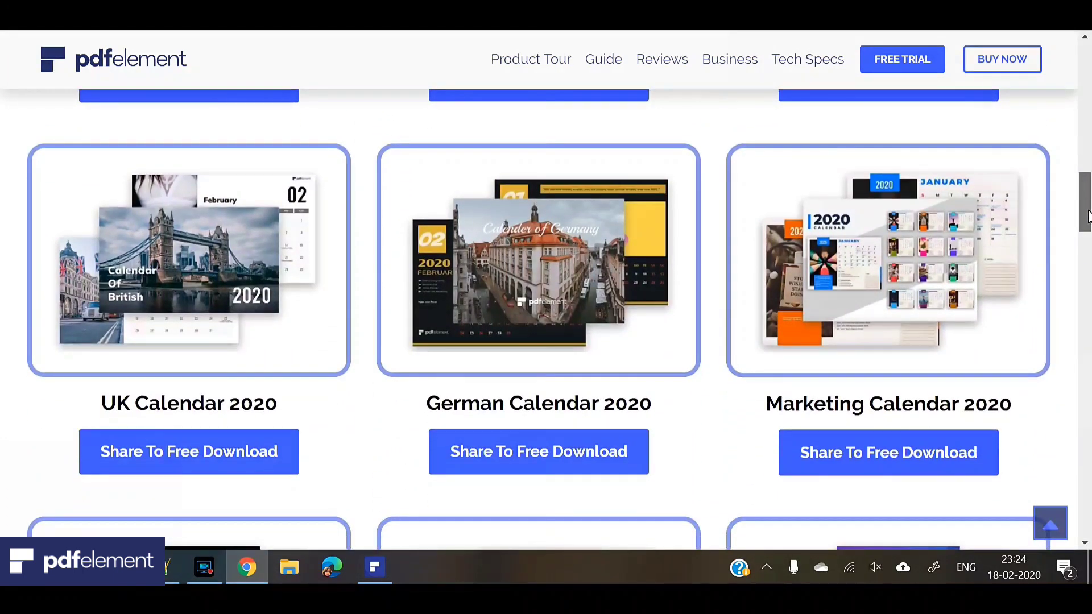
pyautogui.moveTo(1086, 216); pyautogui.dragTo(1087, 263)
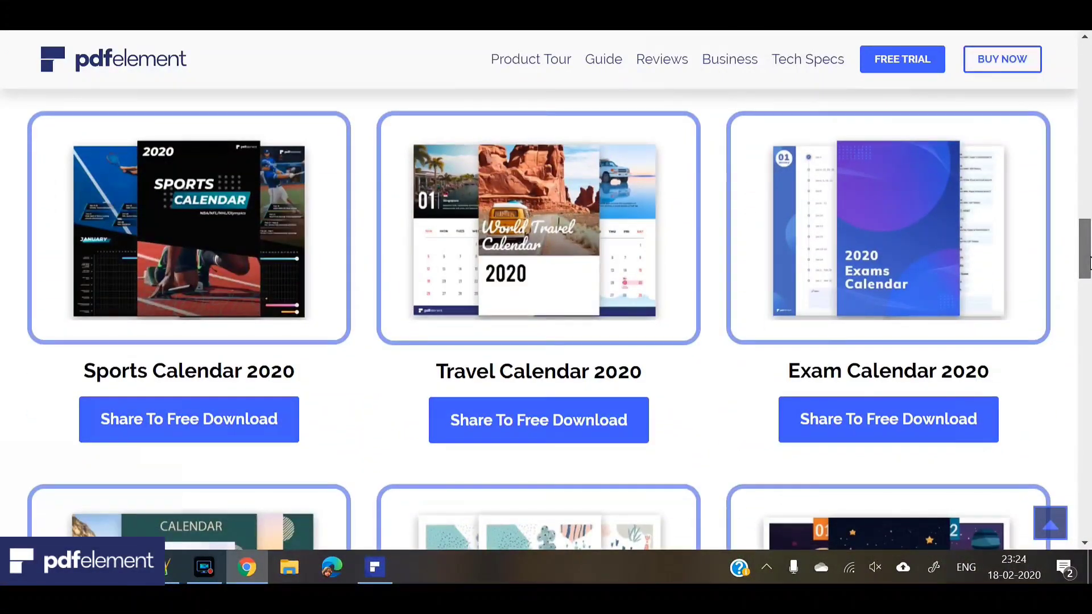
pyautogui.moveTo(1087, 263); pyautogui.dragTo(1088, 293)
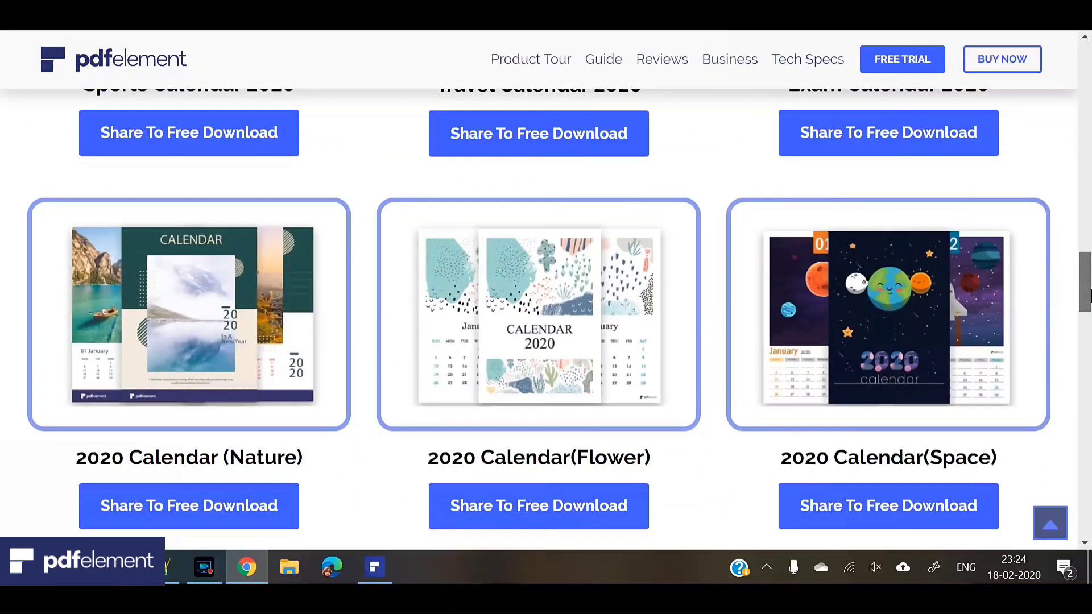
pyautogui.moveTo(1089, 293); pyautogui.dragTo(1089, 339)
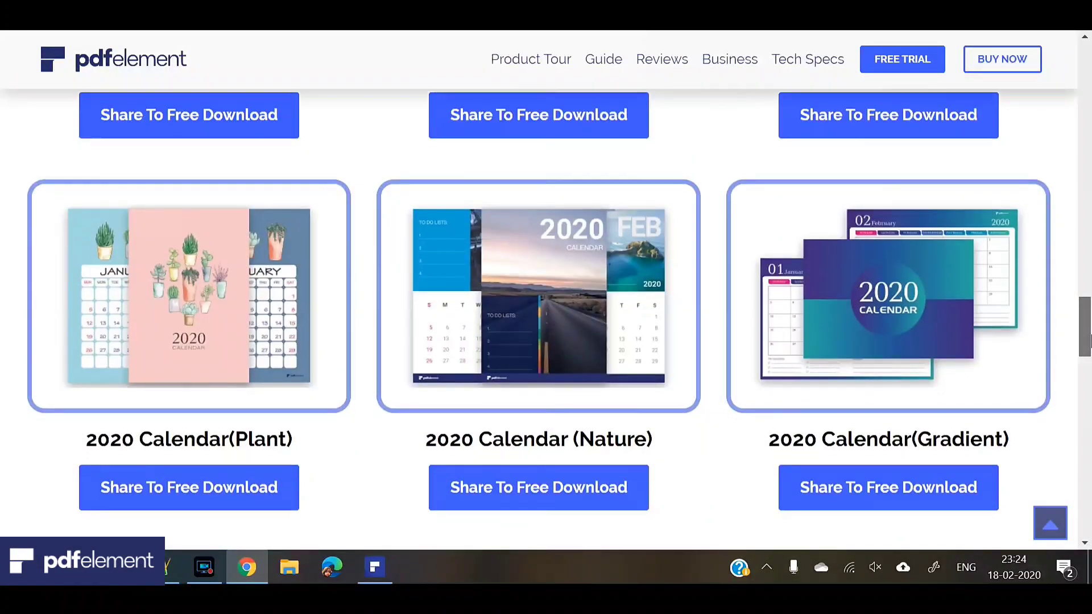
pyautogui.moveTo(1088, 340); pyautogui.dragTo(1089, 221)
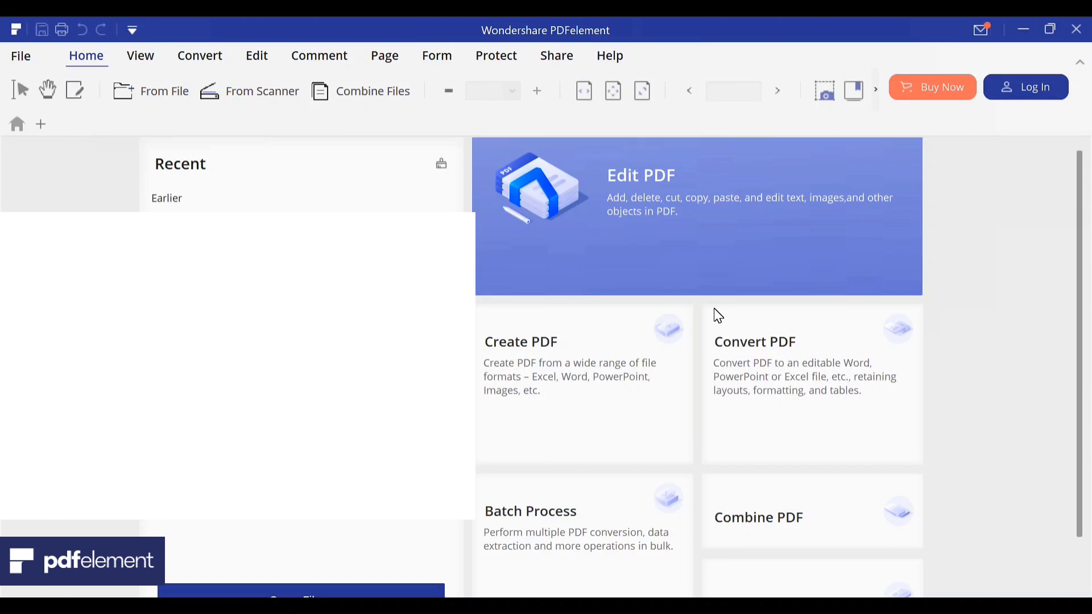
# - Switch to PDFelement and open the file uk-calendar-2020.pdf
pyautogui.hotkey('ctrl', 'o')
pyautogui.press('Down')
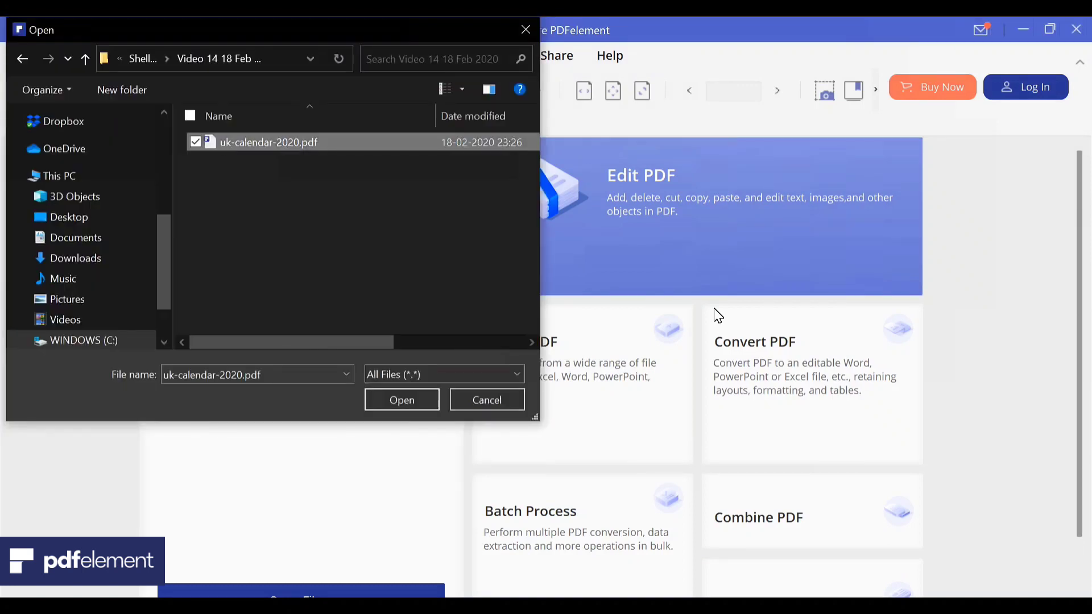
pyautogui.press('Return')
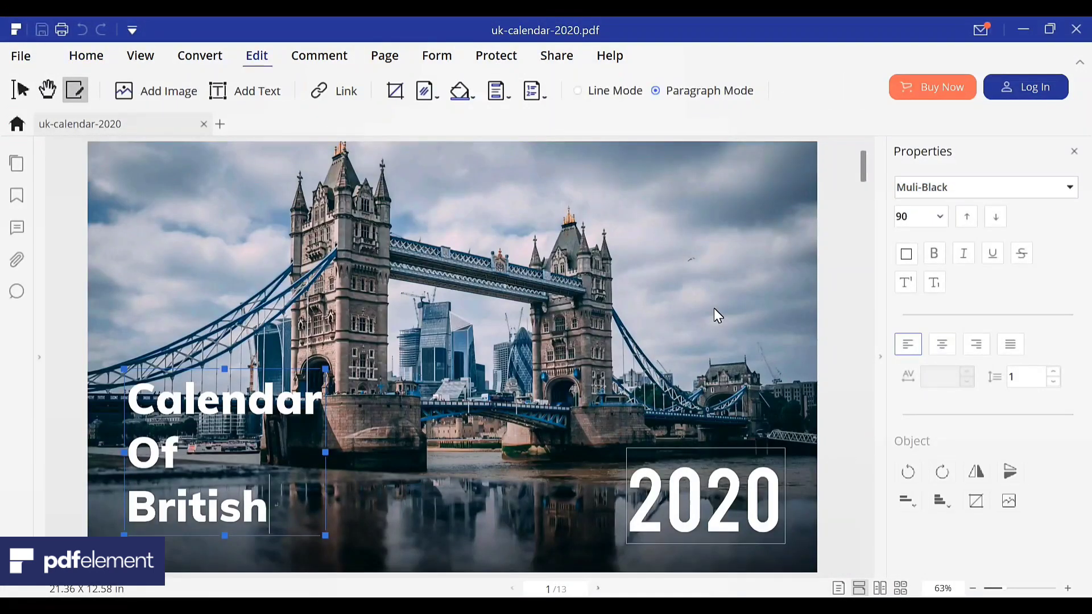
# - Replace the cover title "Calendar Of British" with "Creative Venus Calendar" on three lines
pyautogui.hotkey('ctrl', 'a')
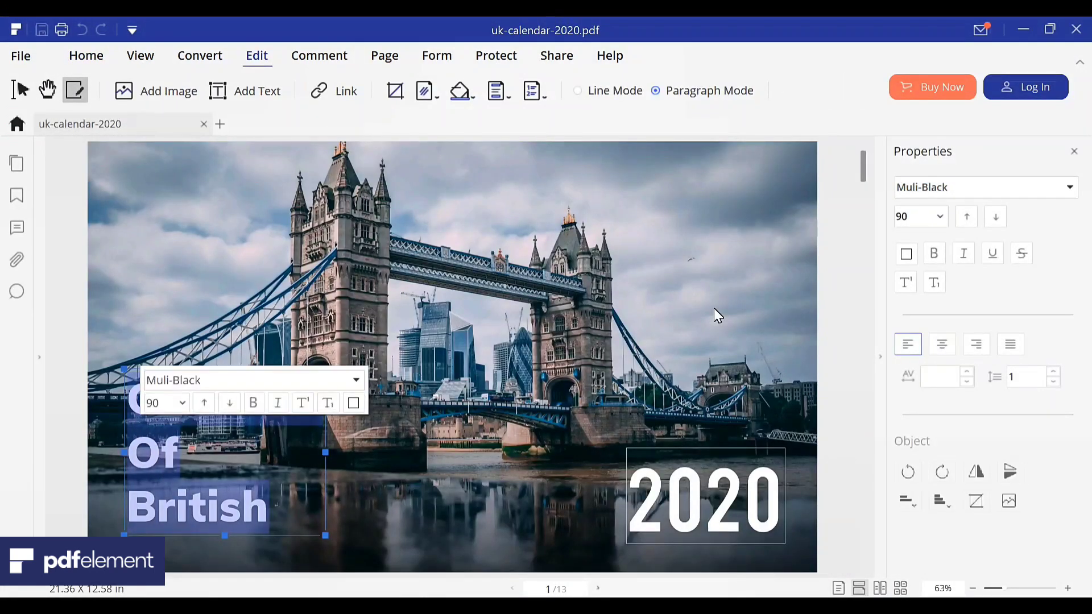
pyautogui.write('C')
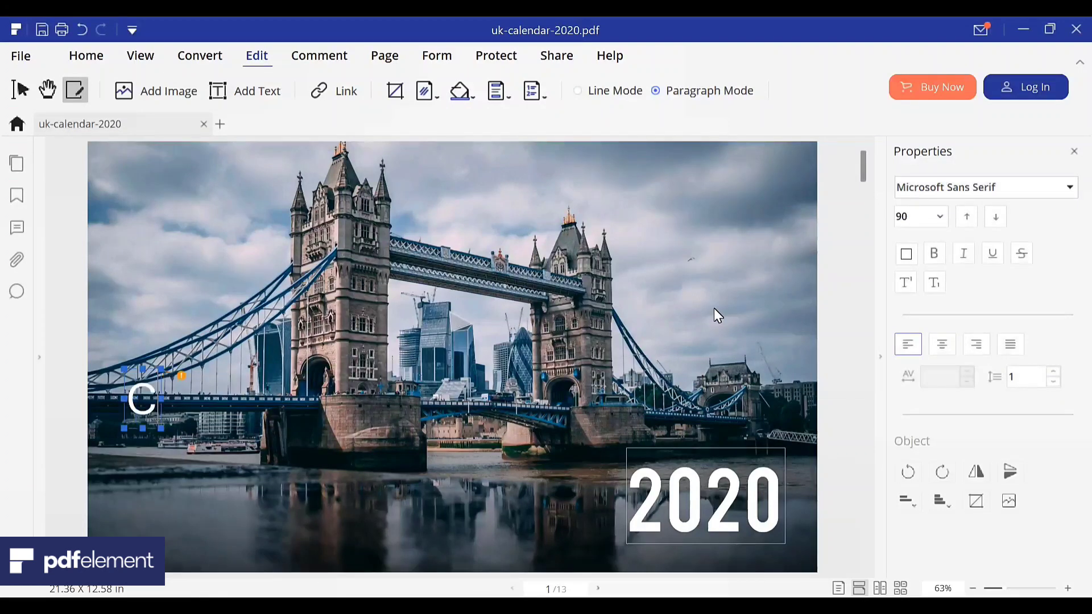
pyautogui.write('reative')
pyautogui.press('Return')
pyautogui.write('Ve')
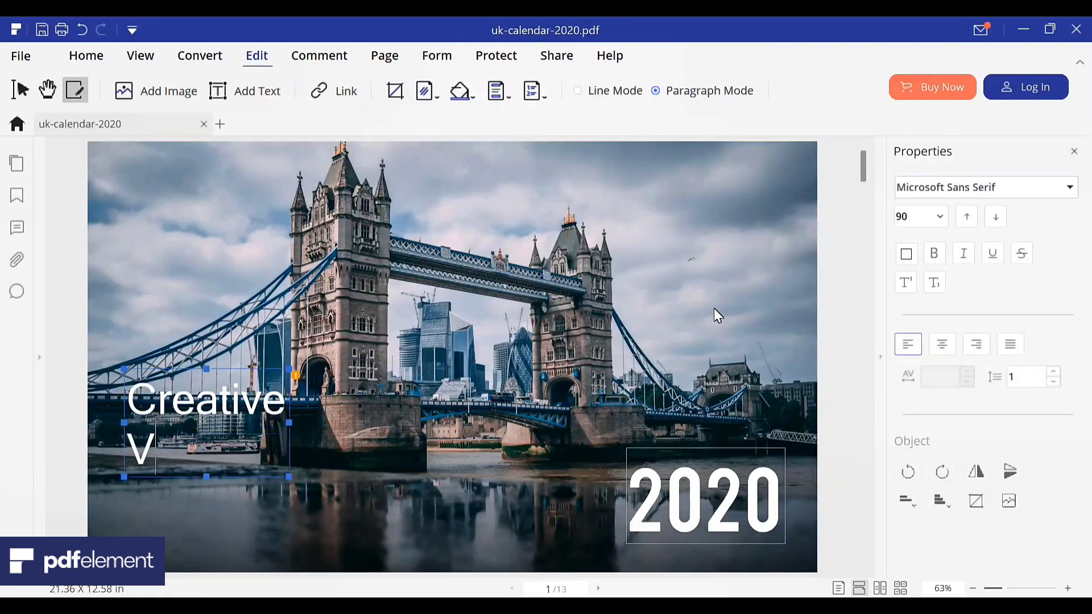
pyautogui.write('nus')
pyautogui.press('Return')
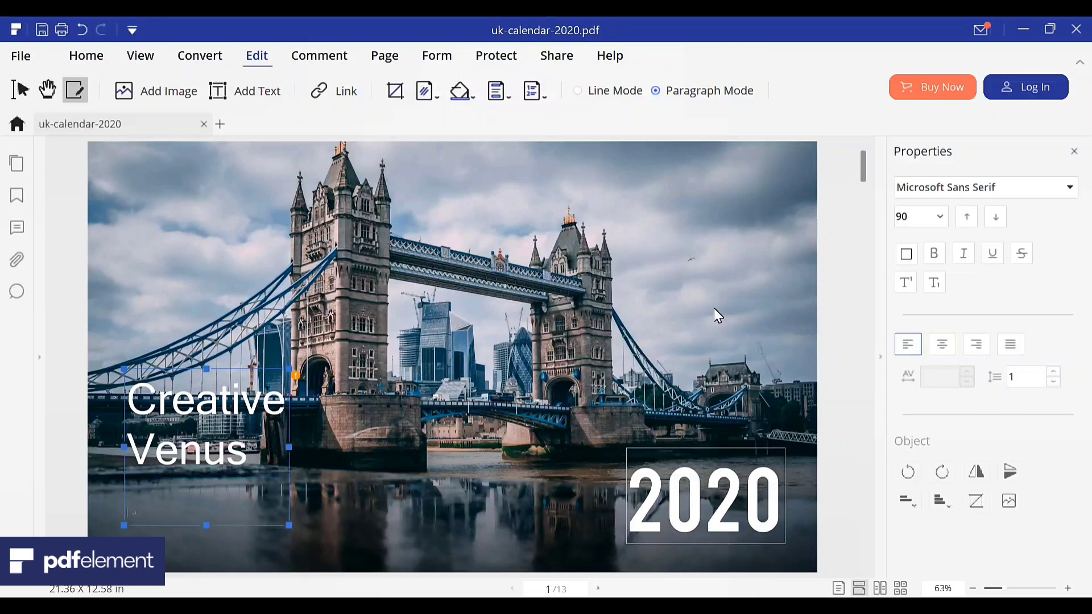
pyautogui.write('Calendar')
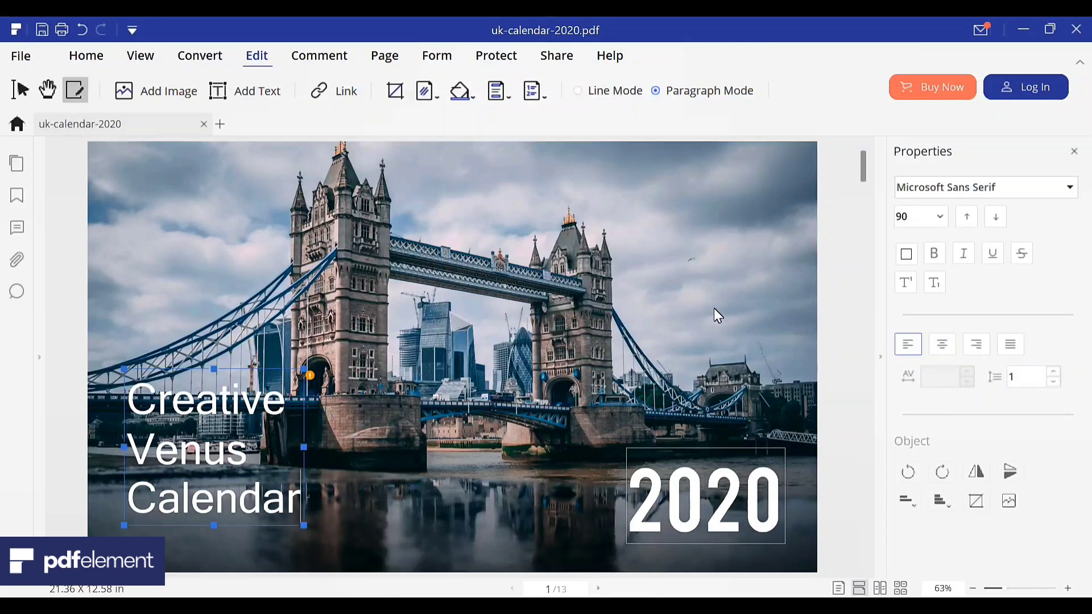
# - Select the whole cover title text and look through the fonts available for it
pyautogui.hotkey('ctrl', 'a')
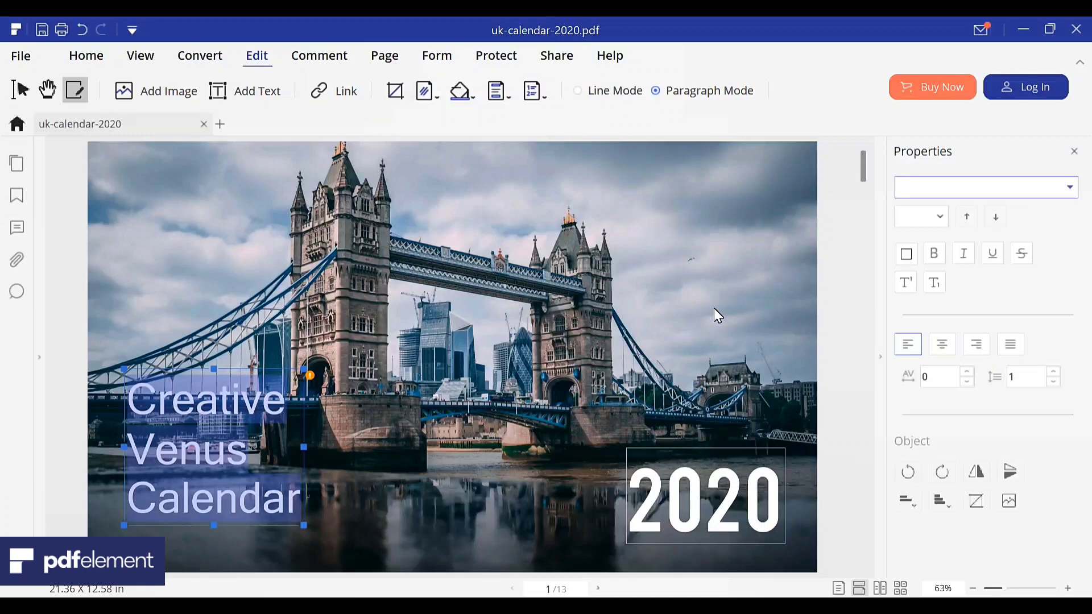
pyautogui.hotkey('alt', 'Down')
pyautogui.press('Down')
pyautogui.press('Down')
pyautogui.press('Down')
pyautogui.press('Down')
pyautogui.press('Down')
pyautogui.press('Down')
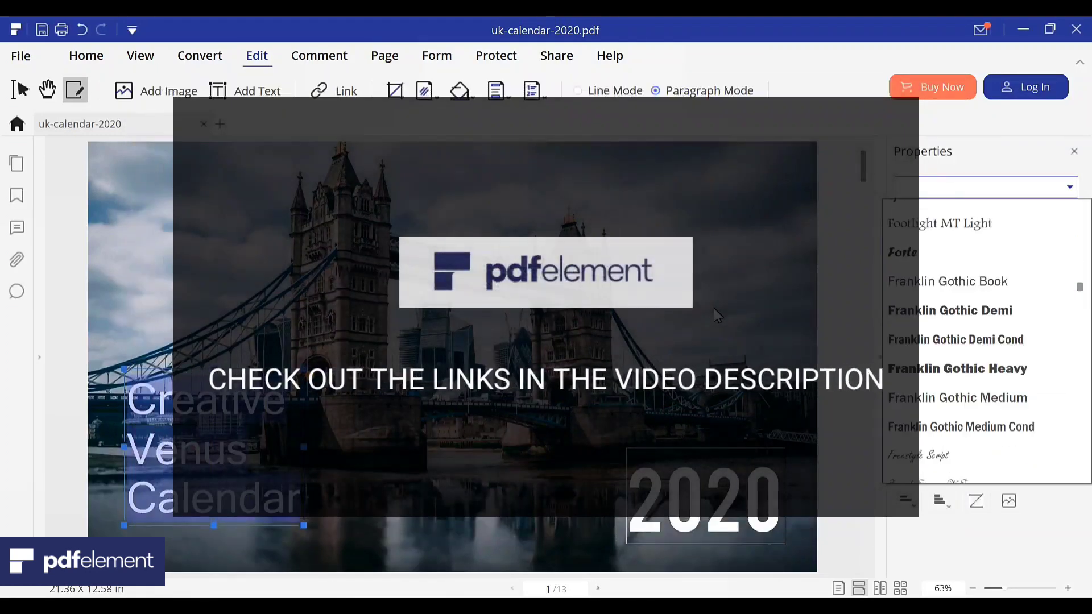
pyautogui.scroll(-15, 714, 308)
pyautogui.scroll(-9, 714, 308)
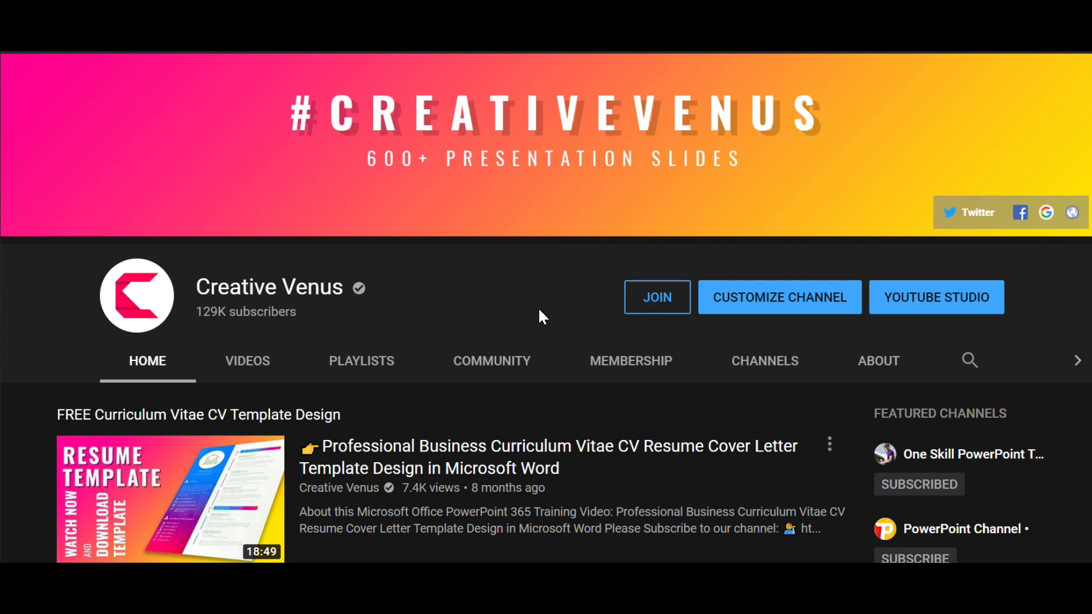
# - In PowerPoint, draw a rounded rectangle about 5.5 cm square near the middle of the blank slide
pyautogui.click(950, 310)
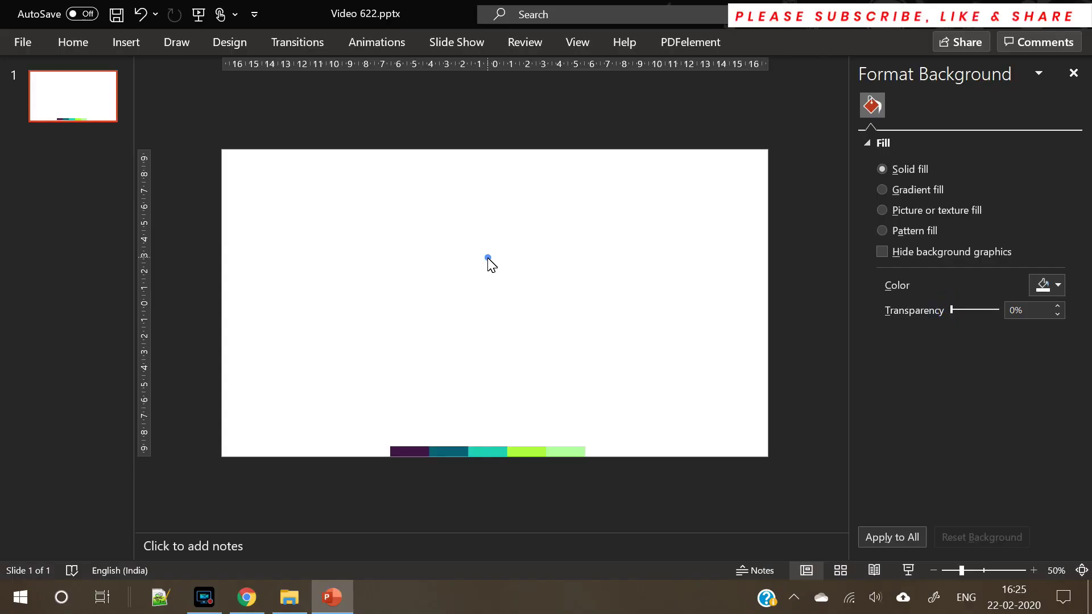
pyautogui.click(487, 259)
pyautogui.click(117, 43)
pyautogui.click(279, 111)
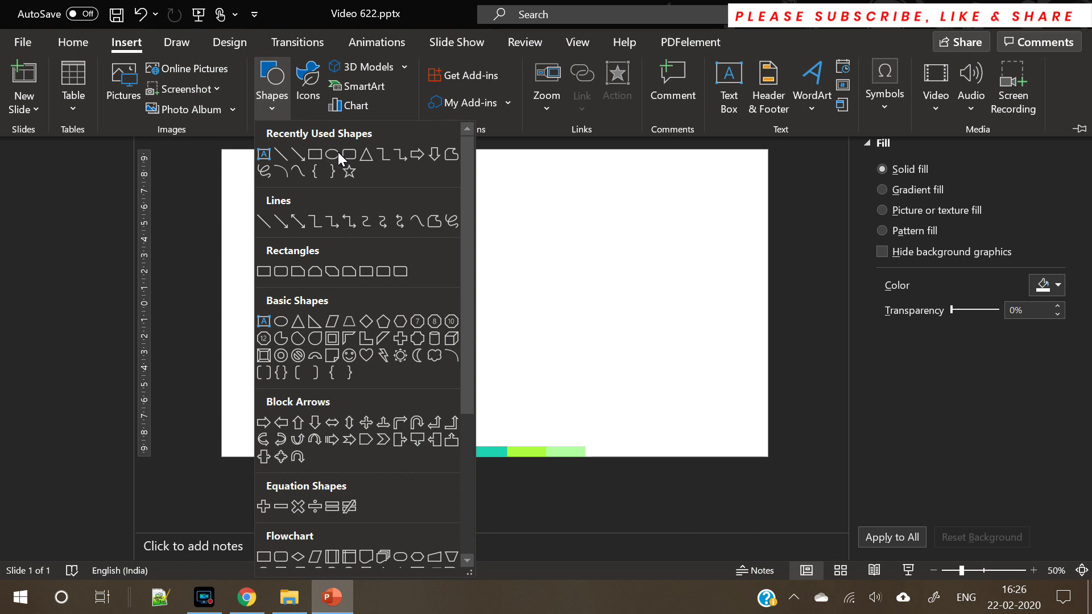
pyautogui.click(350, 162)
pyautogui.moveTo(443, 270); pyautogui.dragTo(531, 360)
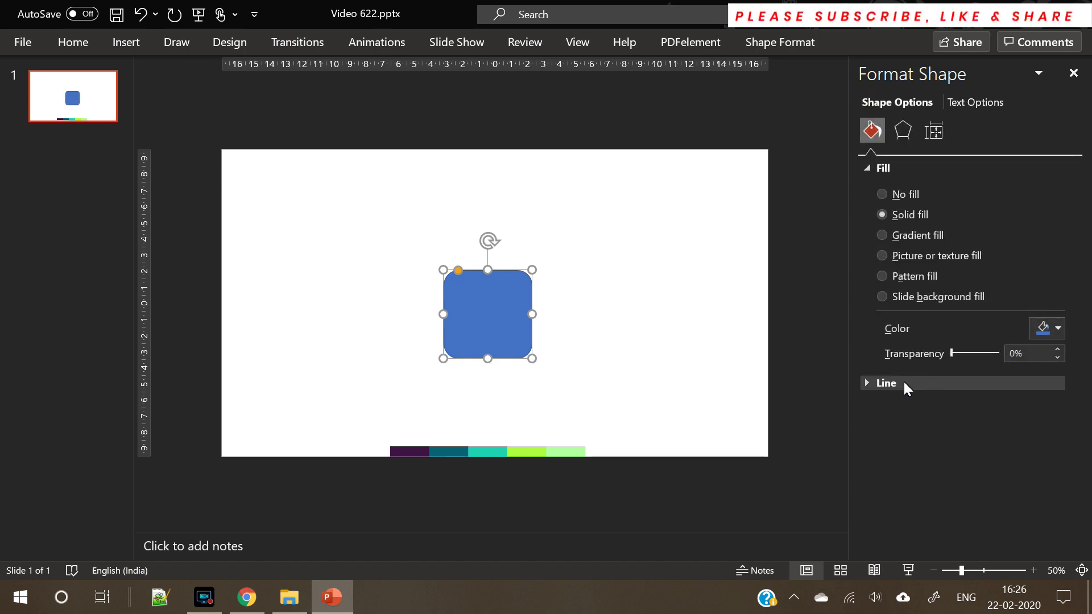
# - Remove the rounded square's outline and make its corners rounder
pyautogui.click(904, 382)
pyautogui.click(899, 409)
pyautogui.moveTo(458, 269); pyautogui.dragTo(472, 273)
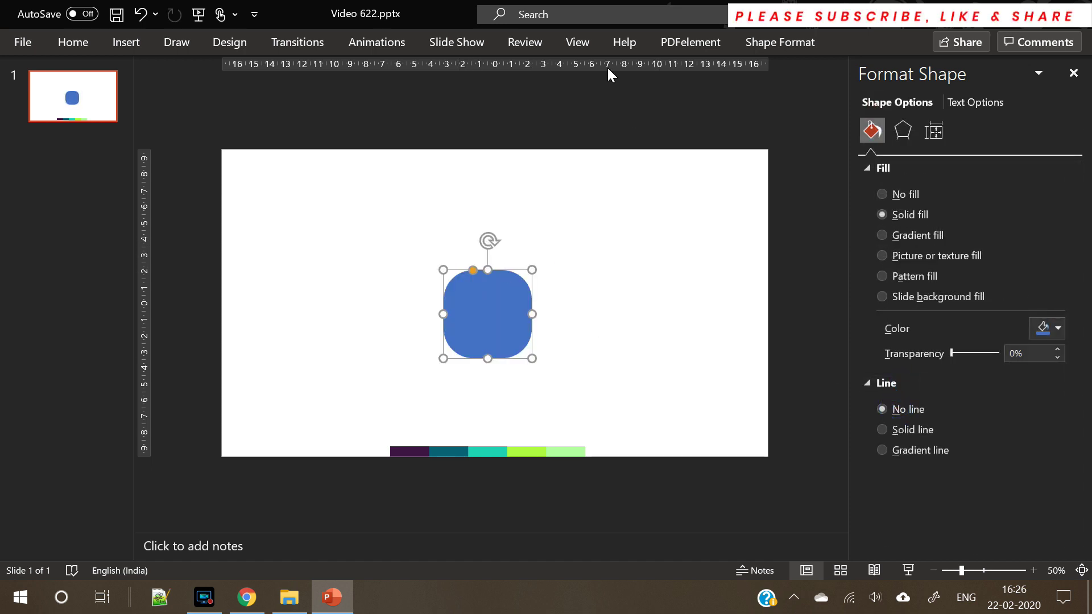
# - Set the rounded square's height and width to 5.5 cm
pyautogui.click(772, 50)
pyautogui.click(1020, 70)
pyautogui.click(1019, 83)
pyautogui.click(1019, 83)
pyautogui.click(1019, 70)
pyautogui.click(1018, 69)
pyautogui.click(1018, 97)
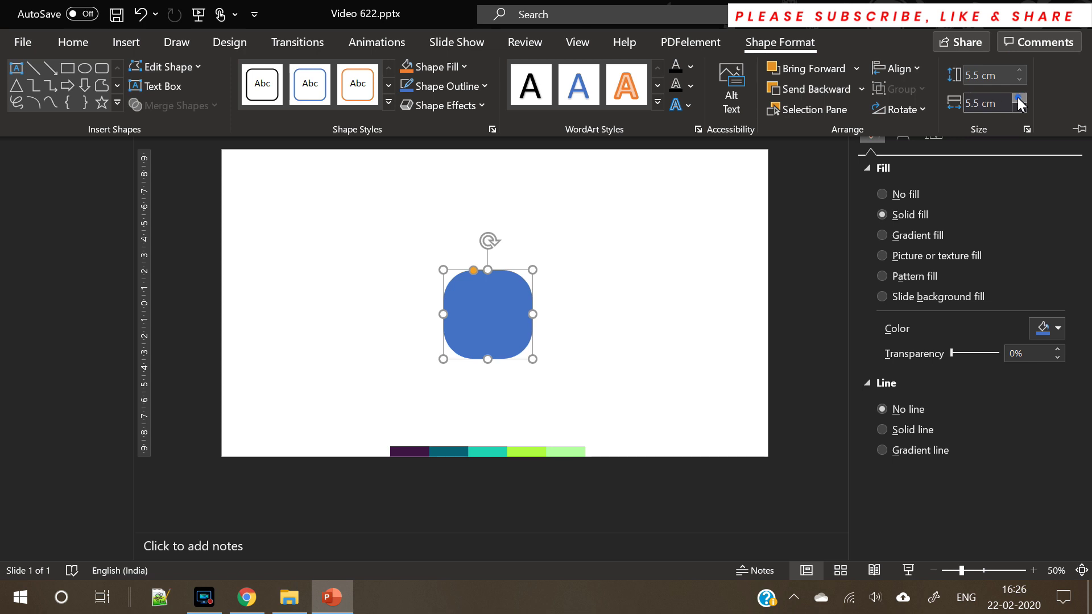
# - Resize the rounded square to 6 cm by 6 cm and move it up to the slide's vertical middle, centered above the color strip
pyautogui.click(1033, 570)
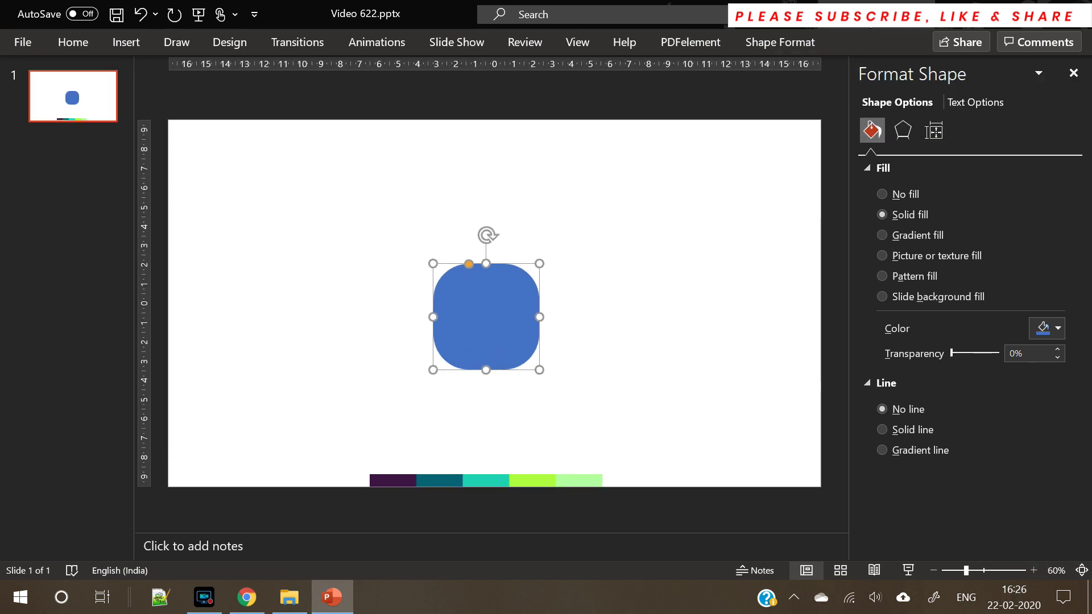
pyautogui.click(774, 41)
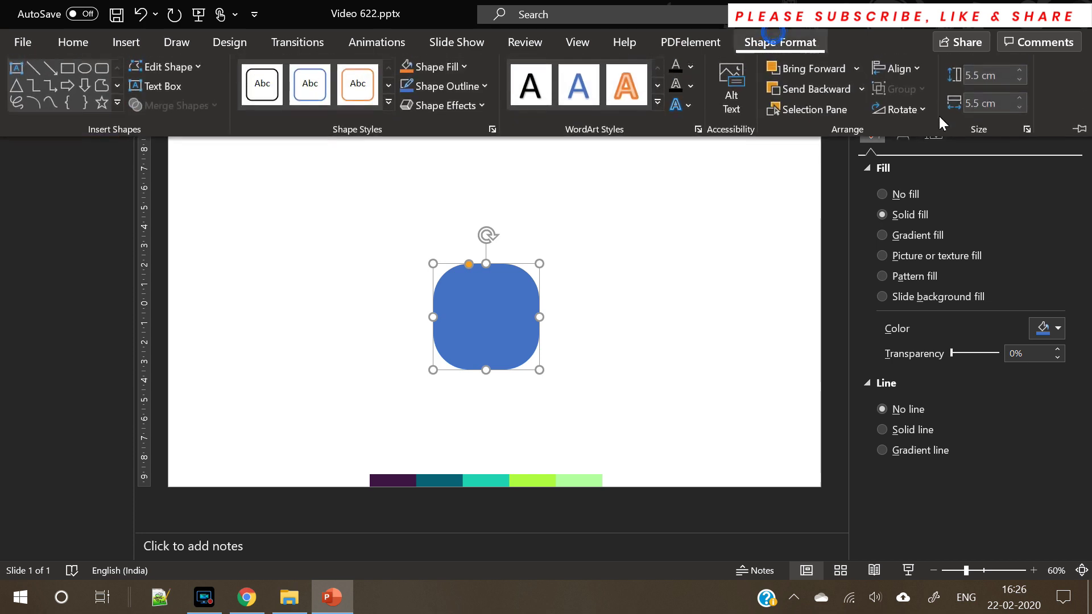
pyautogui.click(1018, 71)
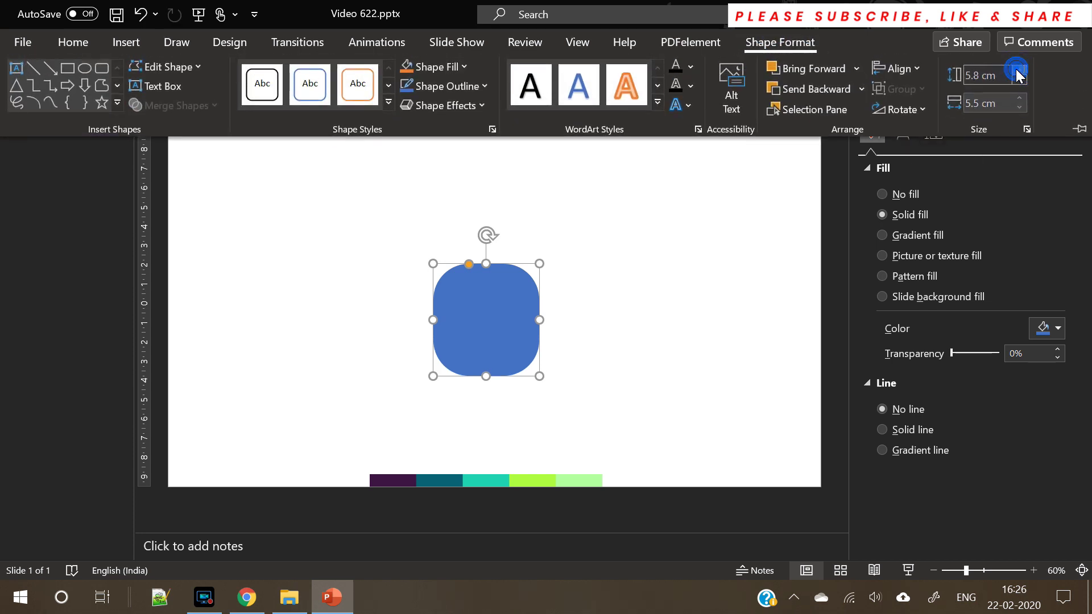
pyautogui.click(1016, 98)
pyautogui.click(1016, 98)
pyautogui.click(1016, 98)
pyautogui.click(1016, 99)
pyautogui.click(499, 292)
pyautogui.moveTo(493, 305); pyautogui.dragTo(484, 289)
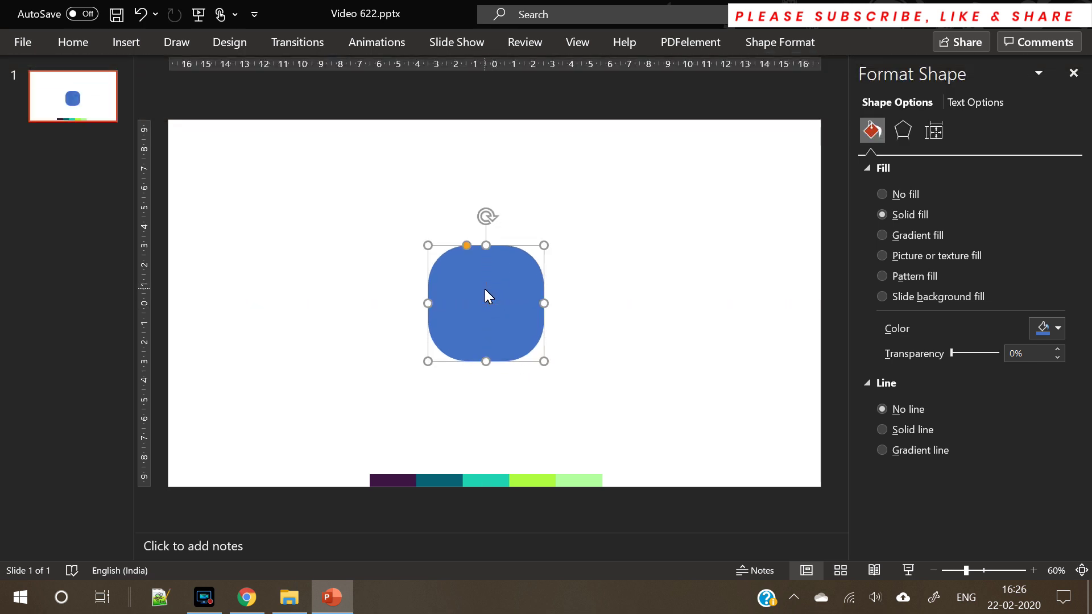
# - Fill the rounded square with the light green sampled from the last swatch of the color strip using the Eyedropper
pyautogui.click(1053, 330)
pyautogui.click(1000, 314)
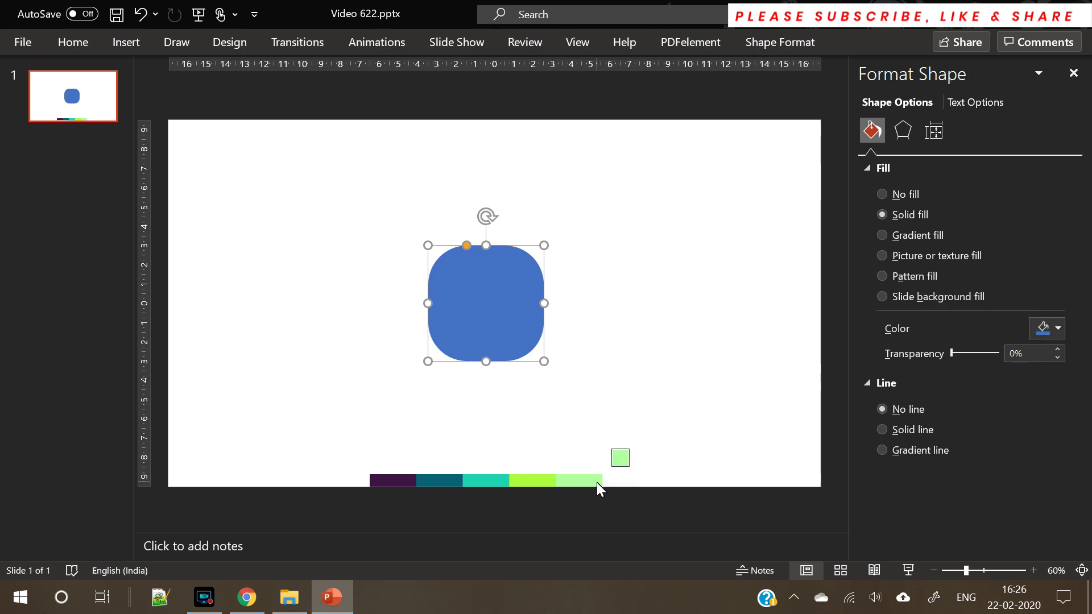
pyautogui.click(595, 482)
pyautogui.click(660, 344)
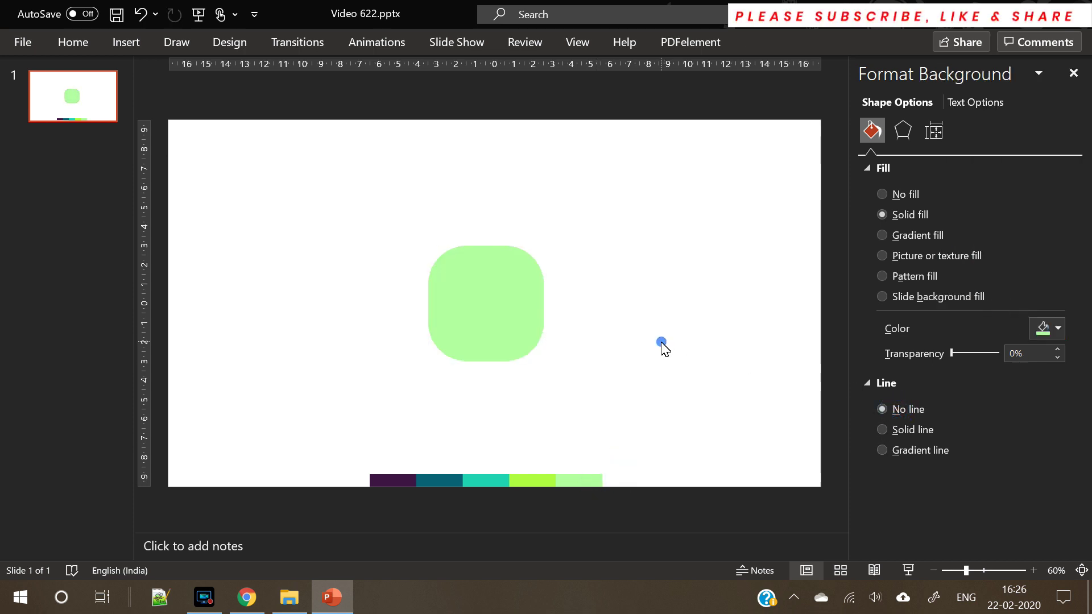
# - Duplicate the light green rounded square and place the copy exactly on top of the original
pyautogui.click(499, 307)
pyautogui.hotkey('ctrl', 'c')
pyautogui.hotkey('ctrl', 'v')
pyautogui.moveTo(500, 310)
pyautogui.mouseDown()
pyautogui.moveTo(509, 310)
pyautogui.moveTo(499, 308)
pyautogui.mouseUp()
# - Set the copied square's height and width to 6.5 cm
pyautogui.click(765, 44)
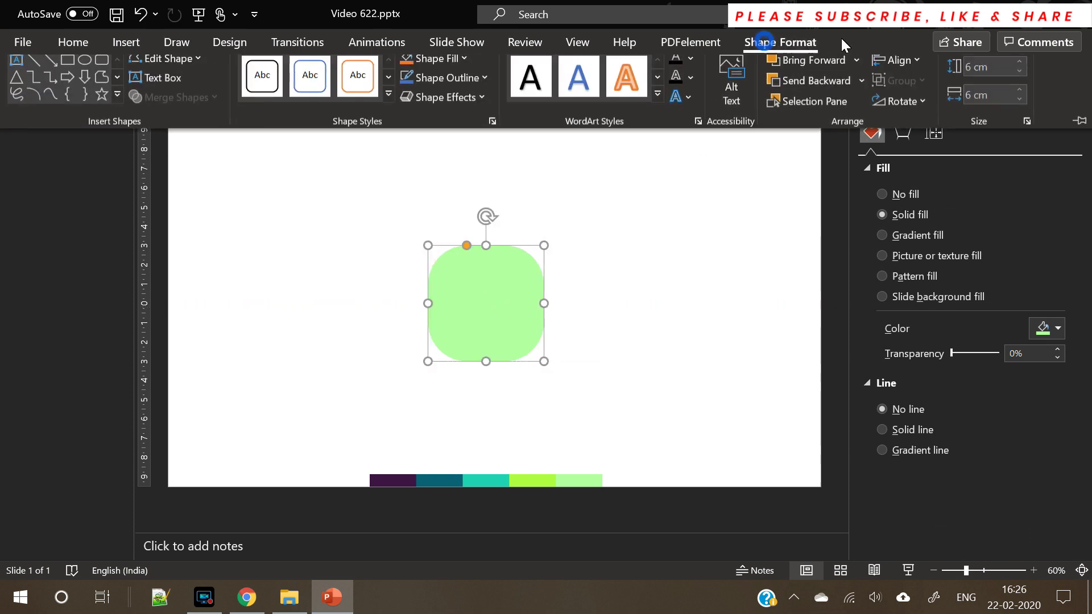
pyautogui.click(1023, 71)
pyautogui.click(1022, 70)
pyautogui.click(1022, 71)
pyautogui.click(1022, 70)
pyautogui.click(1023, 71)
pyautogui.click(1019, 98)
pyautogui.click(1019, 98)
pyautogui.click(1019, 98)
pyautogui.click(1019, 98)
pyautogui.click(1019, 99)
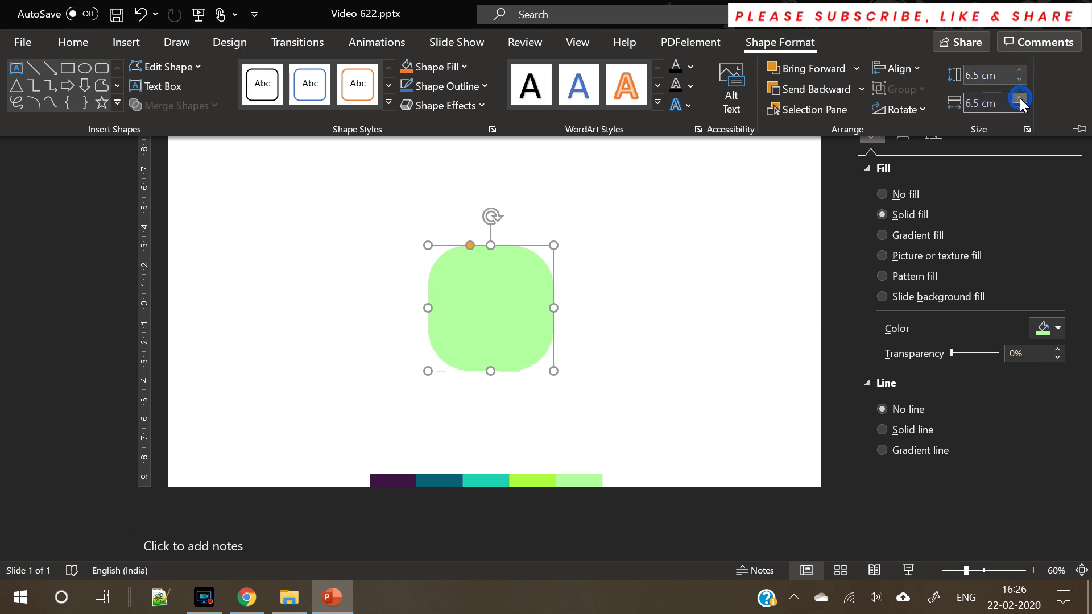
# - Give the larger copy no fill and a solid outline in the light green sampled from the color strip
pyautogui.click(905, 197)
pyautogui.click(905, 371)
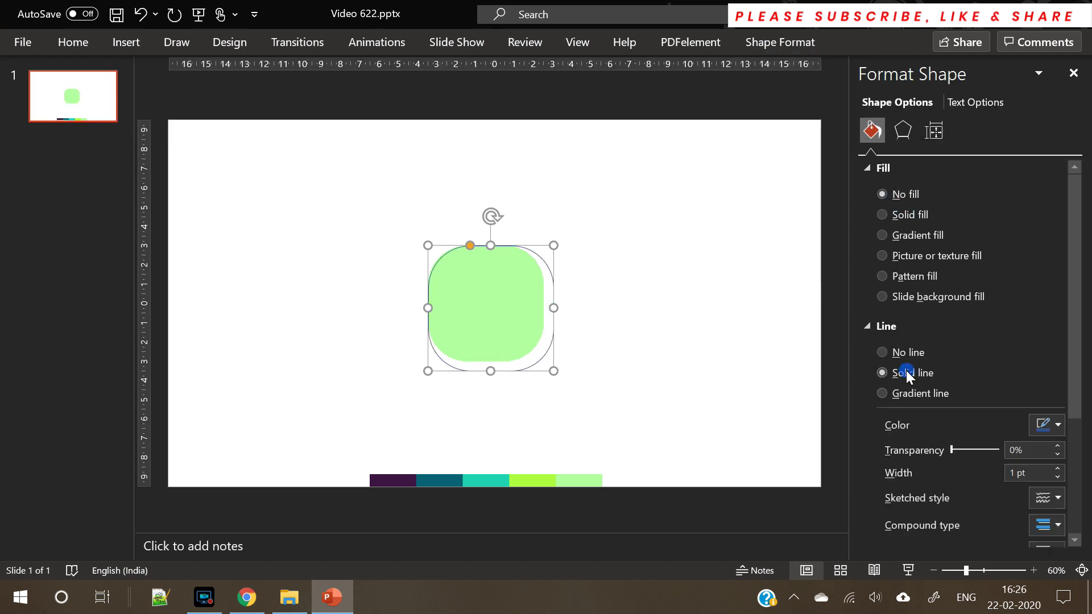
pyautogui.click(1052, 427)
pyautogui.click(1015, 410)
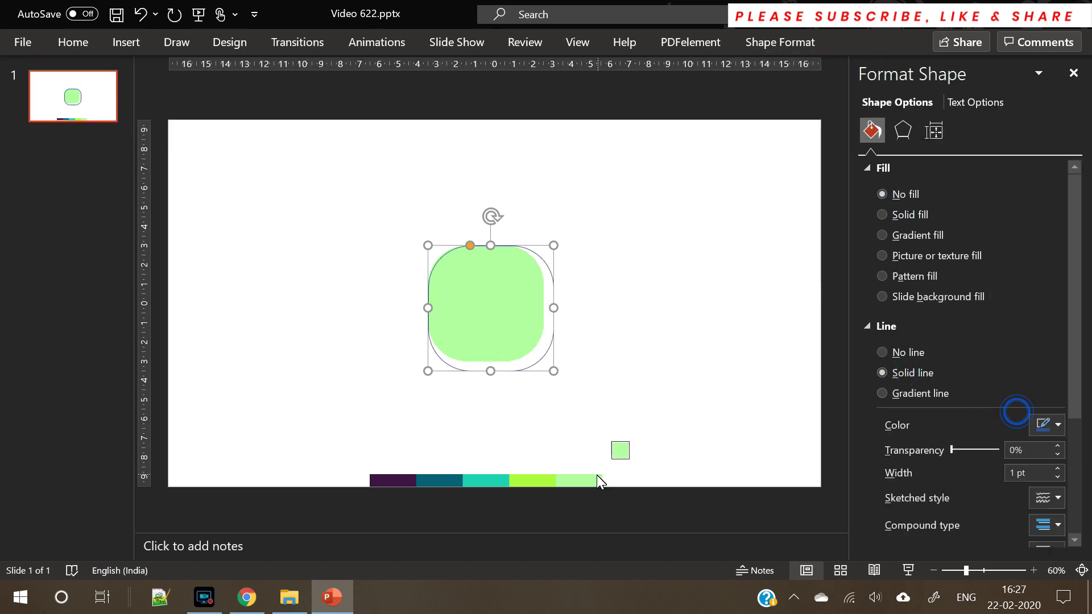
pyautogui.click(592, 479)
pyautogui.click(538, 415)
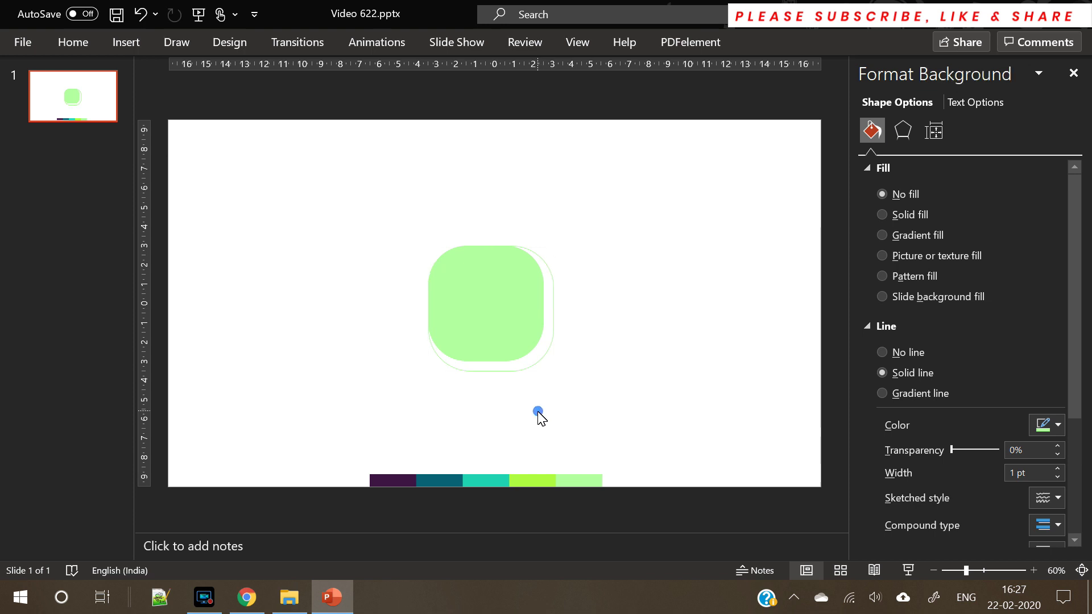
# - Center the green outline around the filled rounded square
pyautogui.click(524, 368)
pyautogui.moveTo(519, 365); pyautogui.dragTo(522, 372)
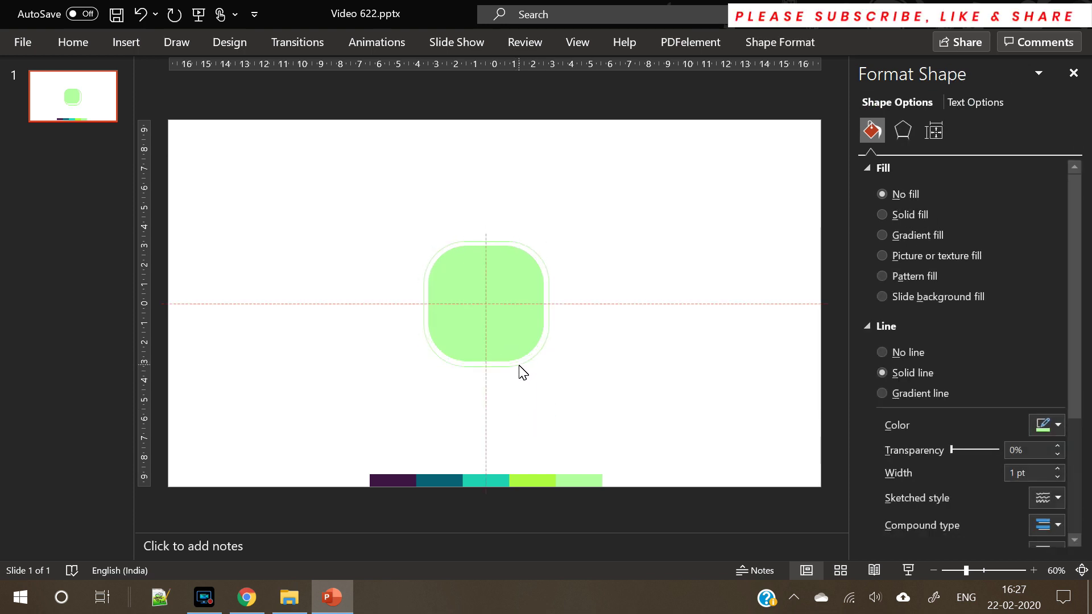
pyautogui.click(629, 391)
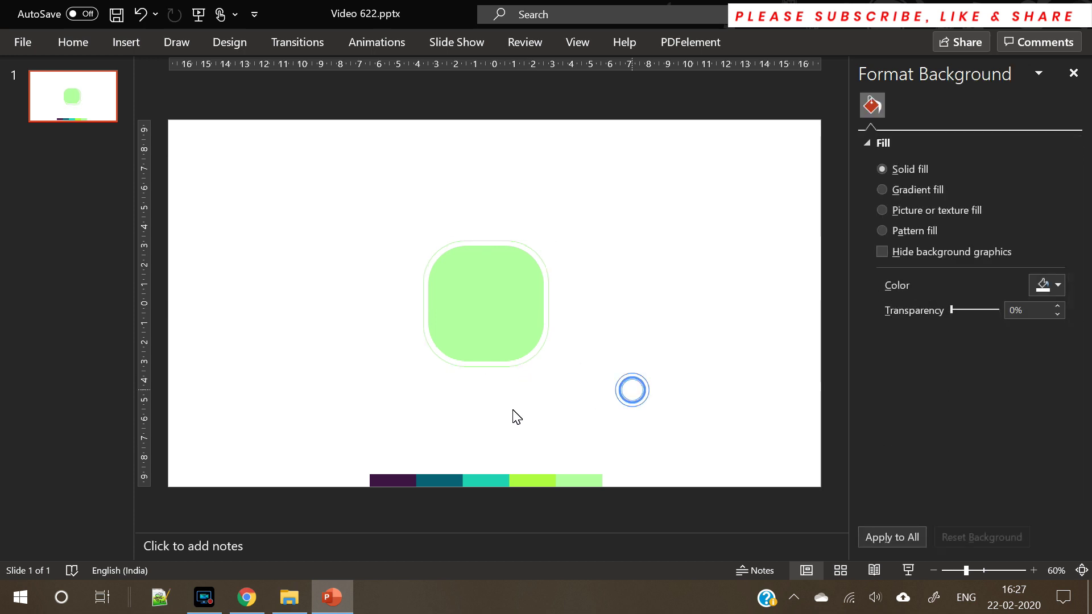
# - Group the light green rounded square with its outline and duplicate the group
pyautogui.moveTo(393, 397); pyautogui.dragTo(637, 168)
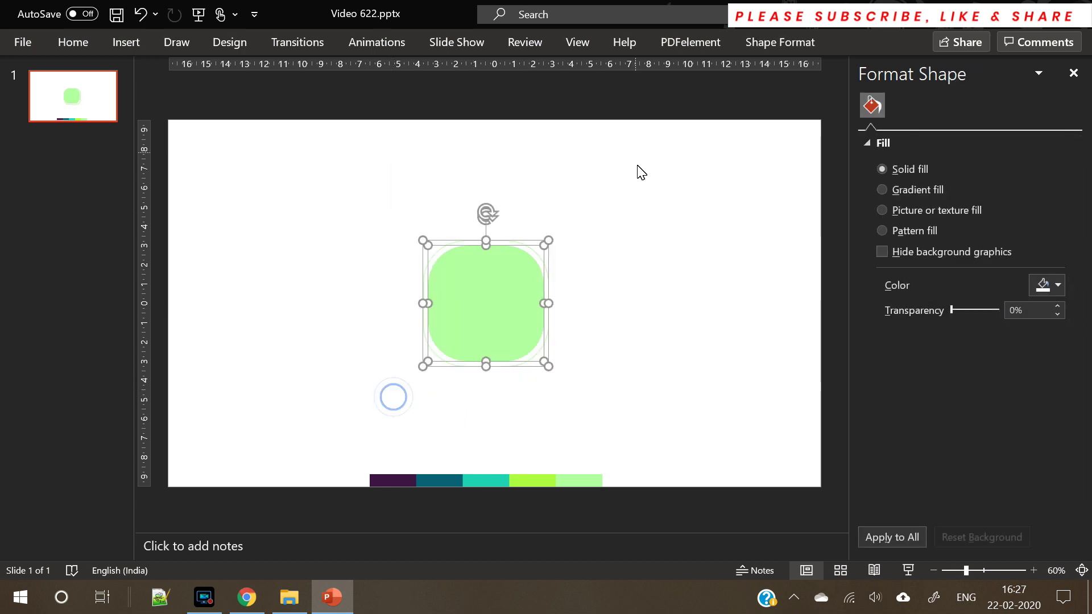
pyautogui.hotkey('ctrl', 'g')
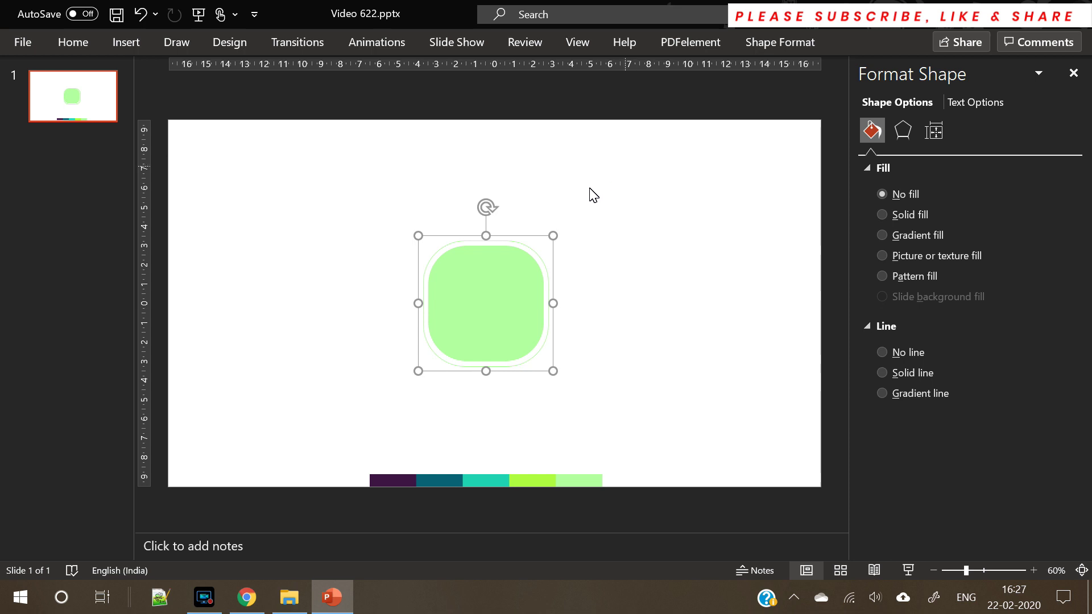
pyautogui.click(513, 265)
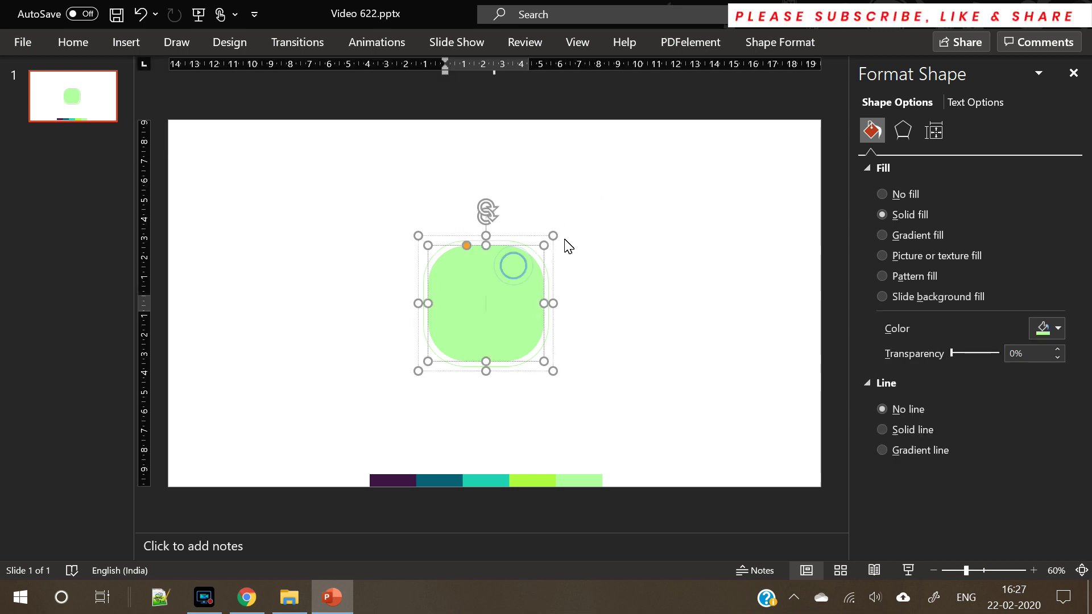
pyautogui.click(546, 236)
pyautogui.click(780, 43)
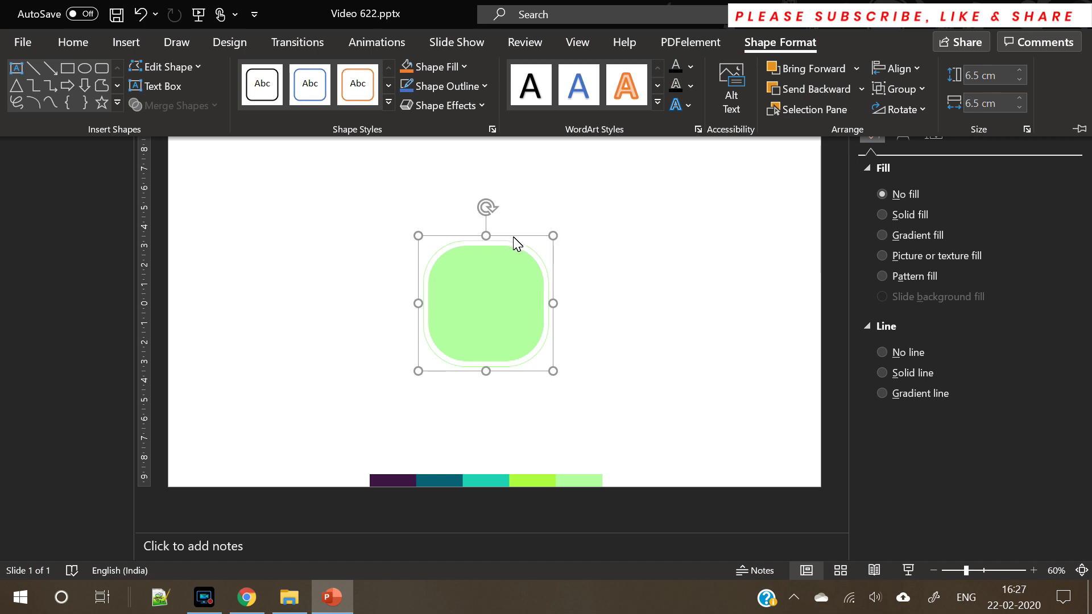
pyautogui.hotkey('ctrl', 'v')
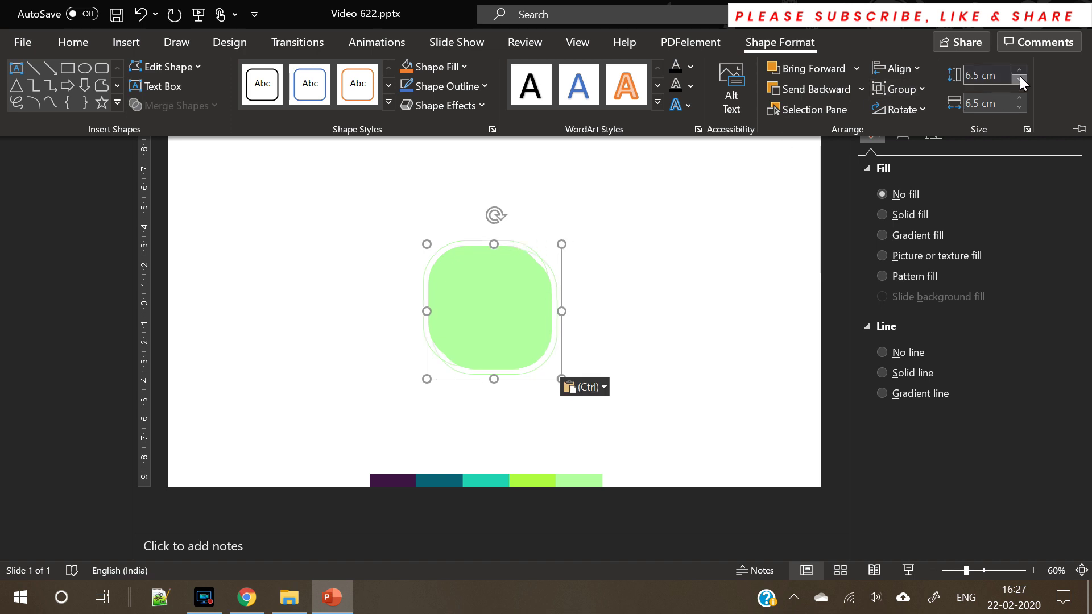
# - Set the copied group's height and width to 8.5 cm
pyautogui.click(1022, 71)
pyautogui.click(1021, 70)
pyautogui.click(1022, 71)
pyautogui.click(1021, 70)
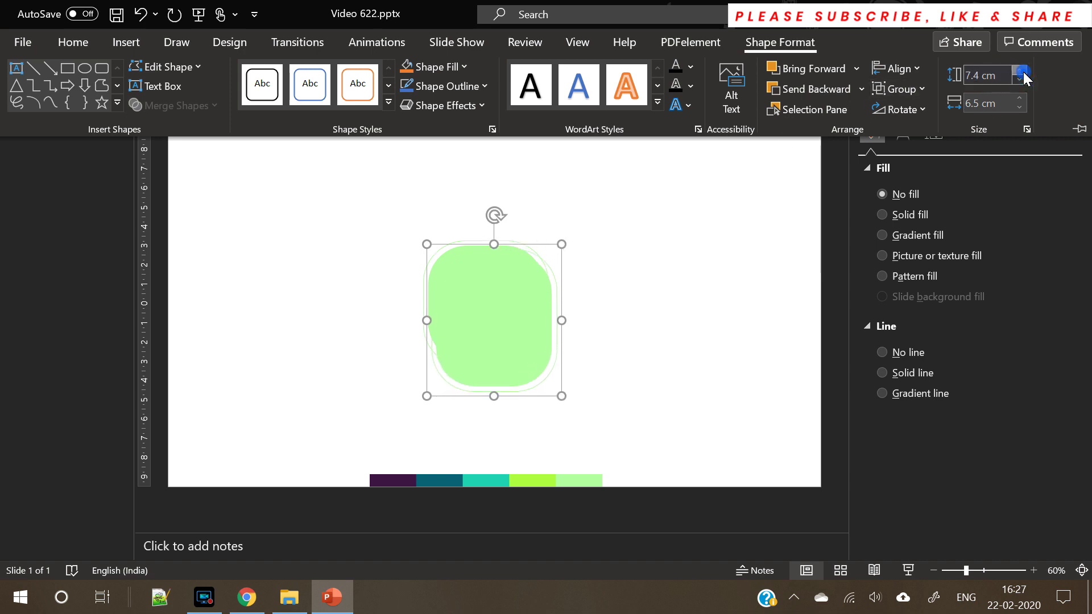
pyautogui.click(1022, 71)
pyautogui.click(1017, 97)
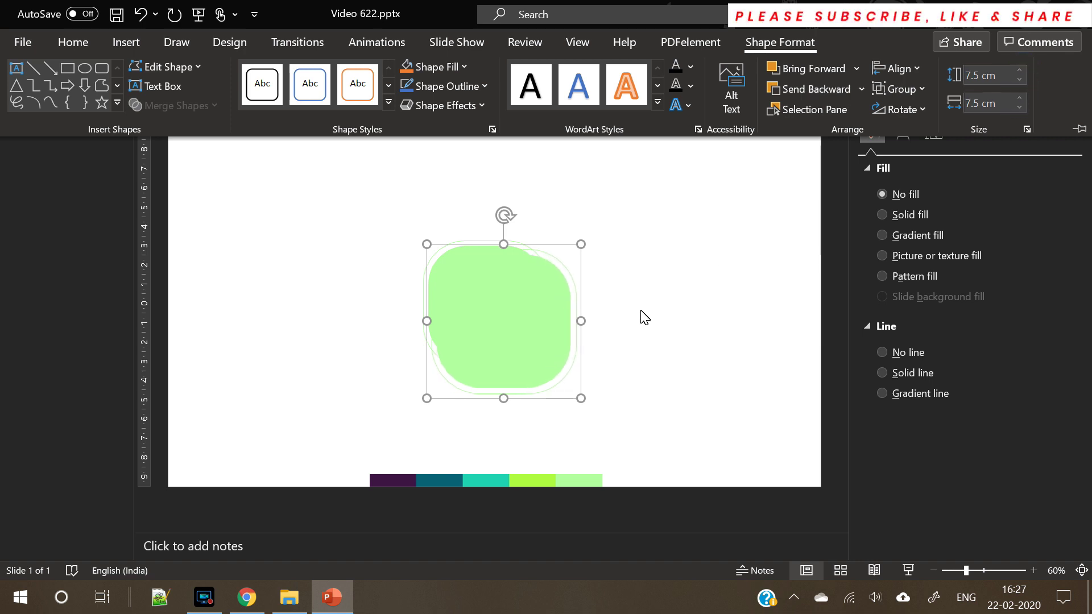
pyautogui.click(1018, 72)
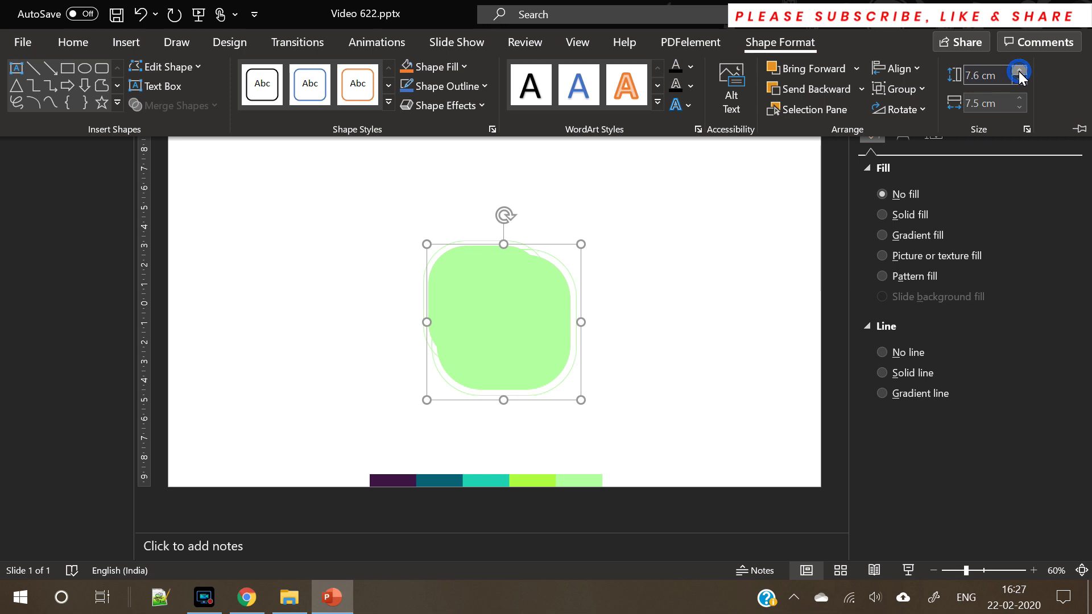
pyautogui.click(1018, 71)
pyautogui.click(1018, 74)
pyautogui.click(1018, 99)
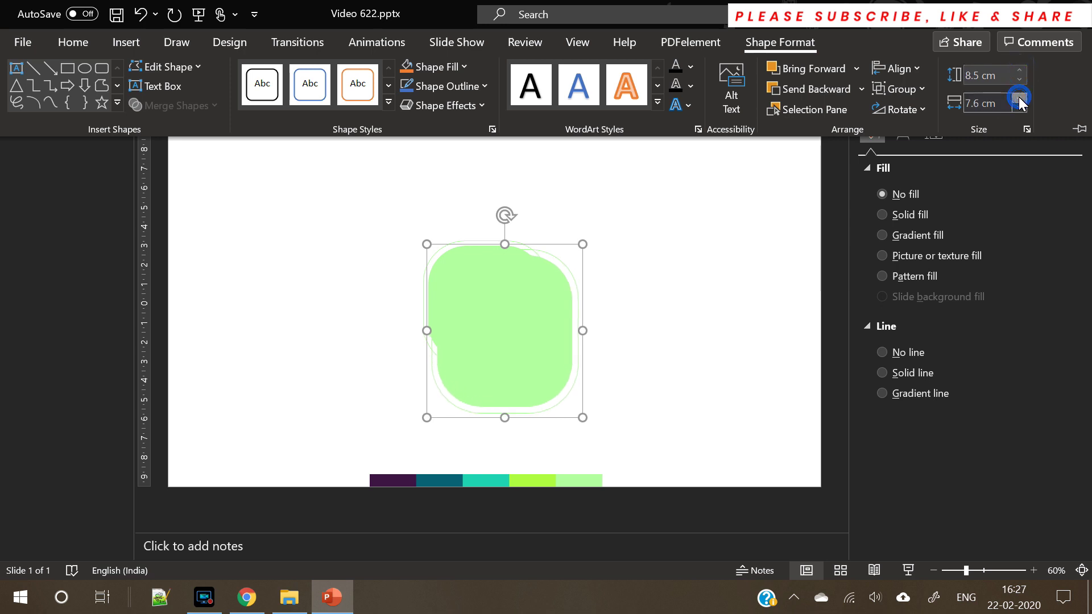
pyautogui.click(1018, 99)
pyautogui.click(1019, 99)
pyautogui.click(1018, 101)
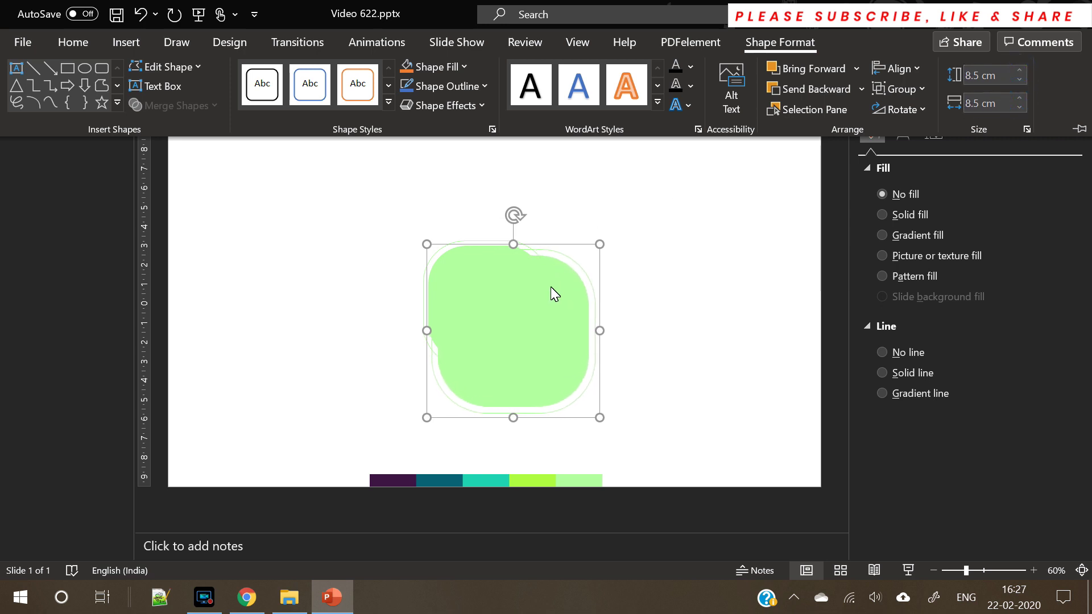
# - Move the larger group to the right and fill its square with the lime green sampled from the color strip
pyautogui.click(545, 304)
pyautogui.moveTo(546, 304); pyautogui.dragTo(629, 284)
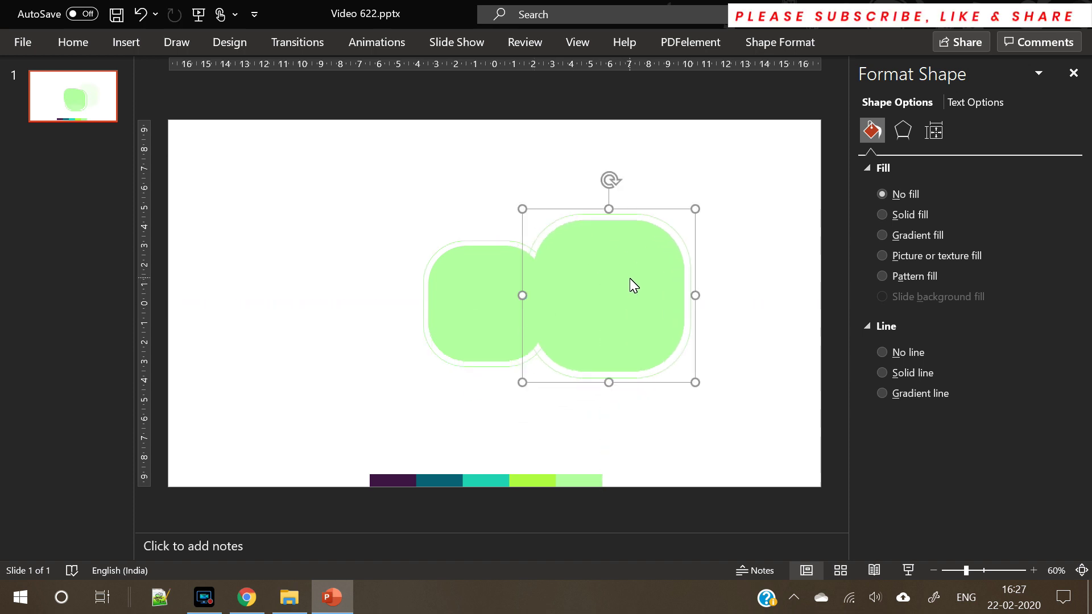
pyautogui.click(629, 278)
pyautogui.click(998, 312)
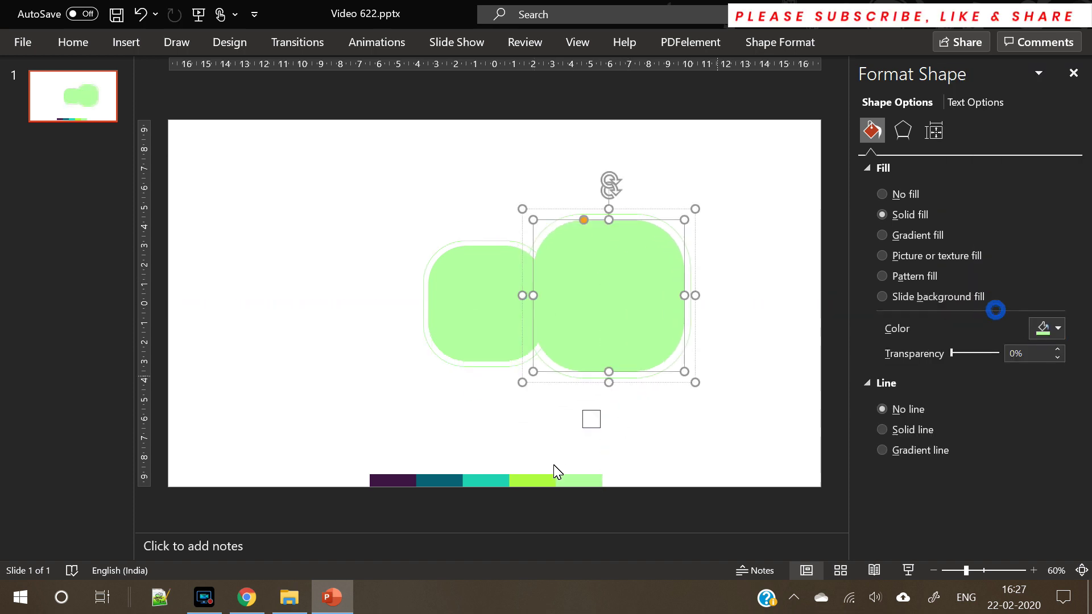
pyautogui.click(546, 481)
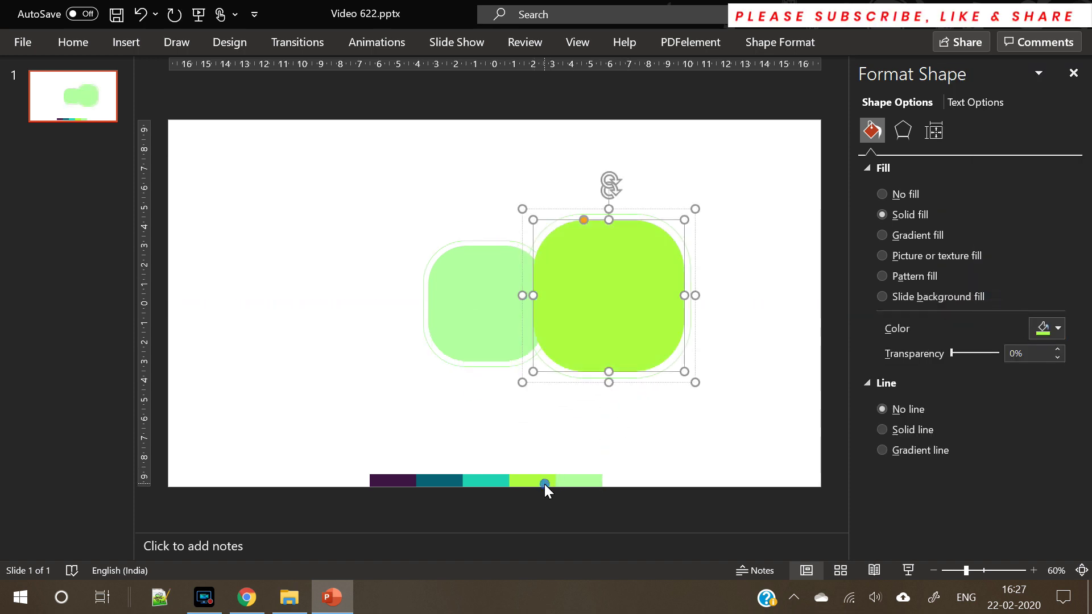
# - Recolor the larger group's outline with the lime green sampled from the color strip
pyautogui.click(691, 343)
pyautogui.click(1038, 427)
pyautogui.click(1023, 406)
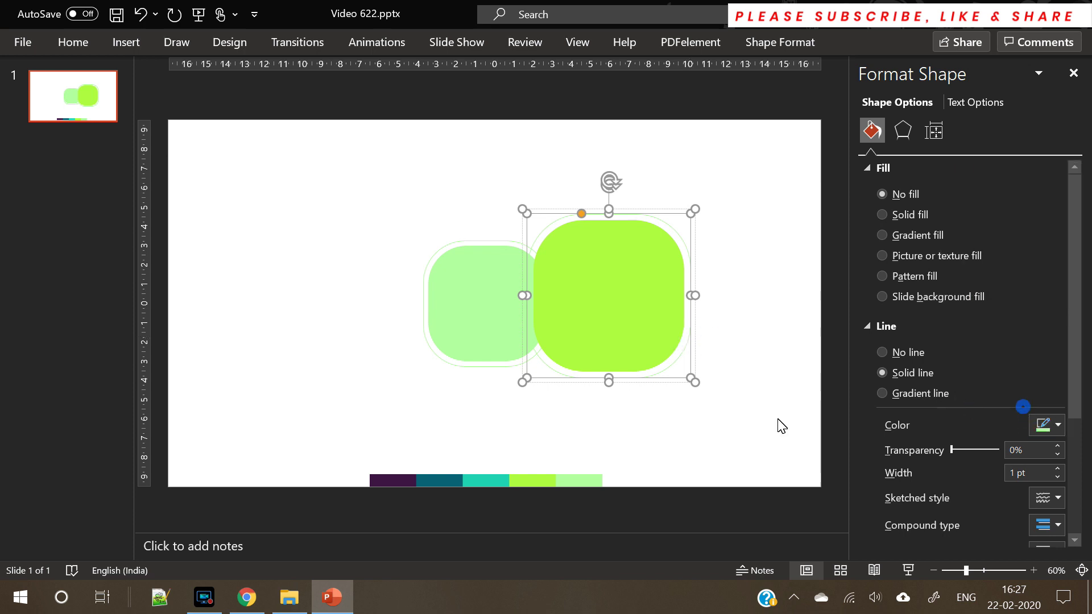
pyautogui.click(541, 483)
pyautogui.click(676, 423)
# - Send the lime green group behind the light green group and center it around the smaller square
pyautogui.moveTo(648, 377); pyautogui.dragTo(531, 390)
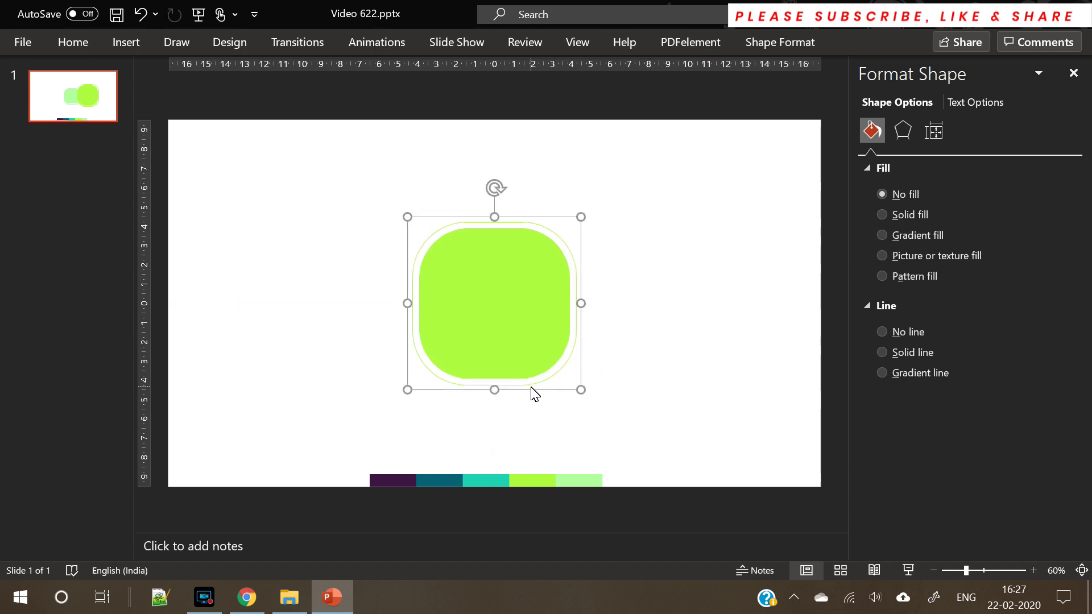
pyautogui.rightClick(531, 389)
pyautogui.click(609, 216)
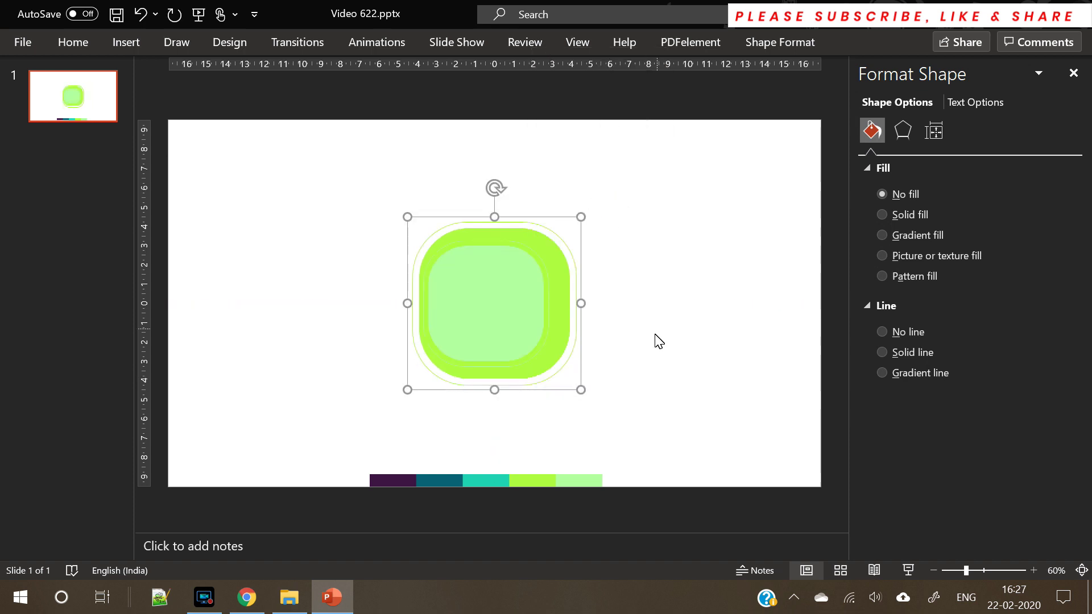
pyautogui.moveTo(528, 394); pyautogui.dragTo(524, 397)
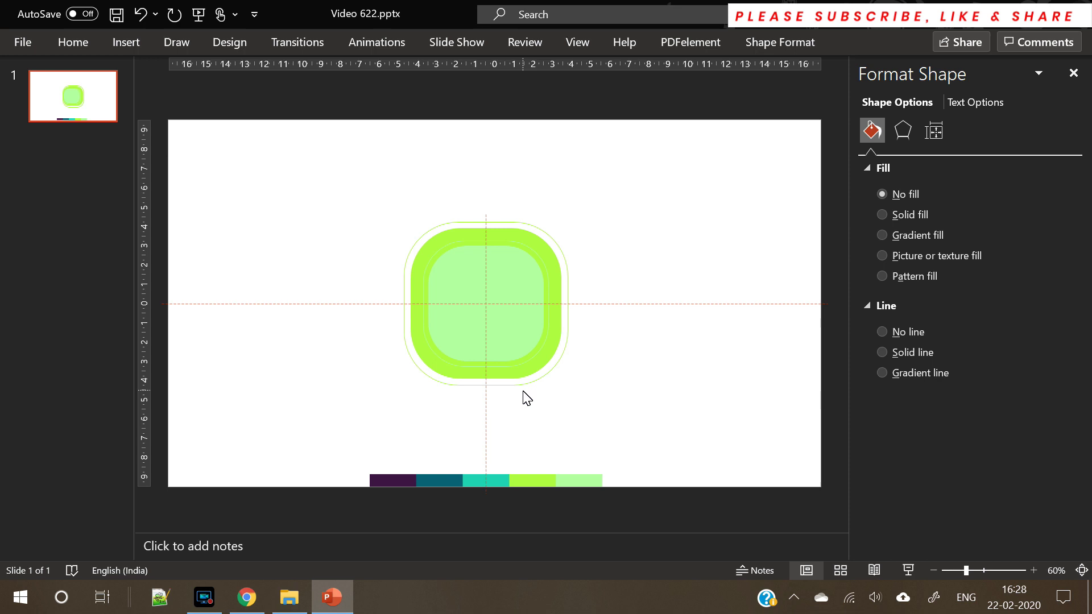
pyautogui.moveTo(521, 391); pyautogui.dragTo(526, 396)
pyautogui.moveTo(523, 390); pyautogui.dragTo(524, 394)
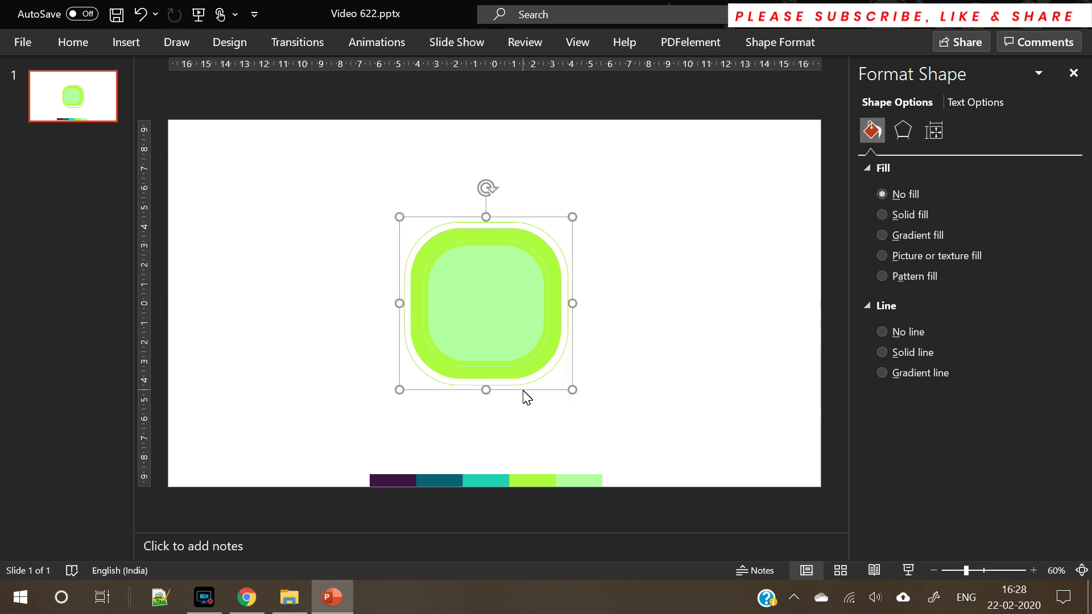
pyautogui.click(594, 375)
# - Fill the inner rounded square with the dark purple sampled from the color strip
pyautogui.click(505, 322)
pyautogui.click(489, 302)
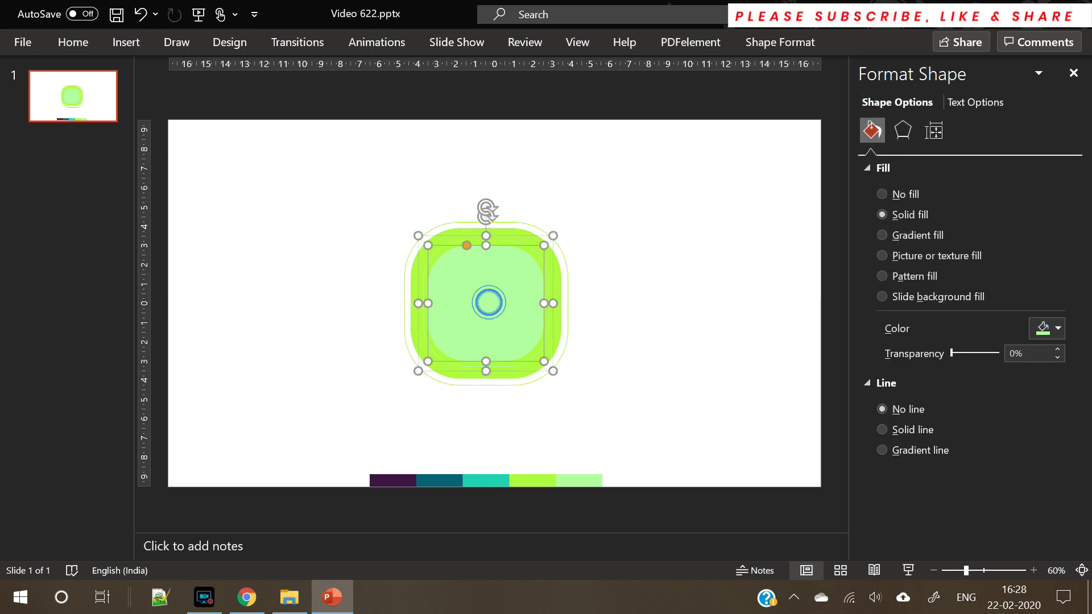
pyautogui.click(1049, 328)
pyautogui.click(1014, 308)
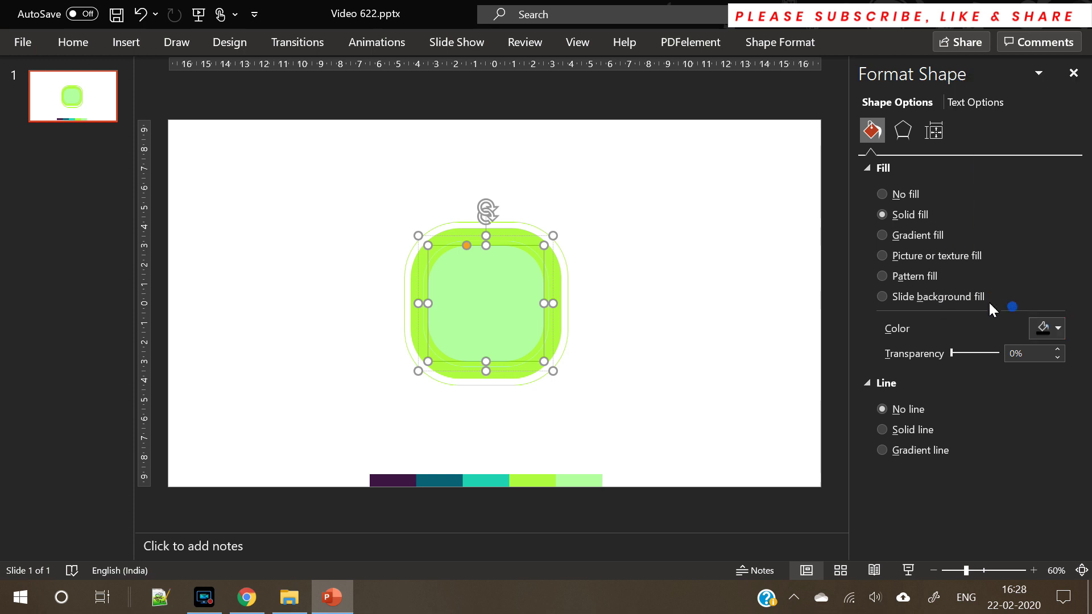
pyautogui.click(389, 482)
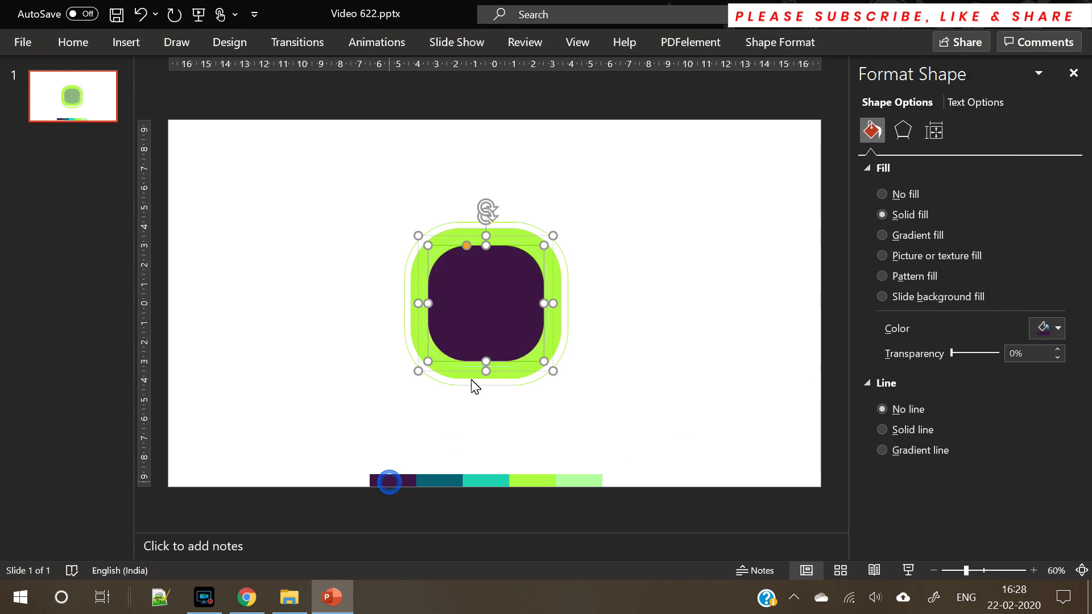
# - Recolor the thin outline around the inner square with the dark purple from the color strip
pyautogui.click(551, 291)
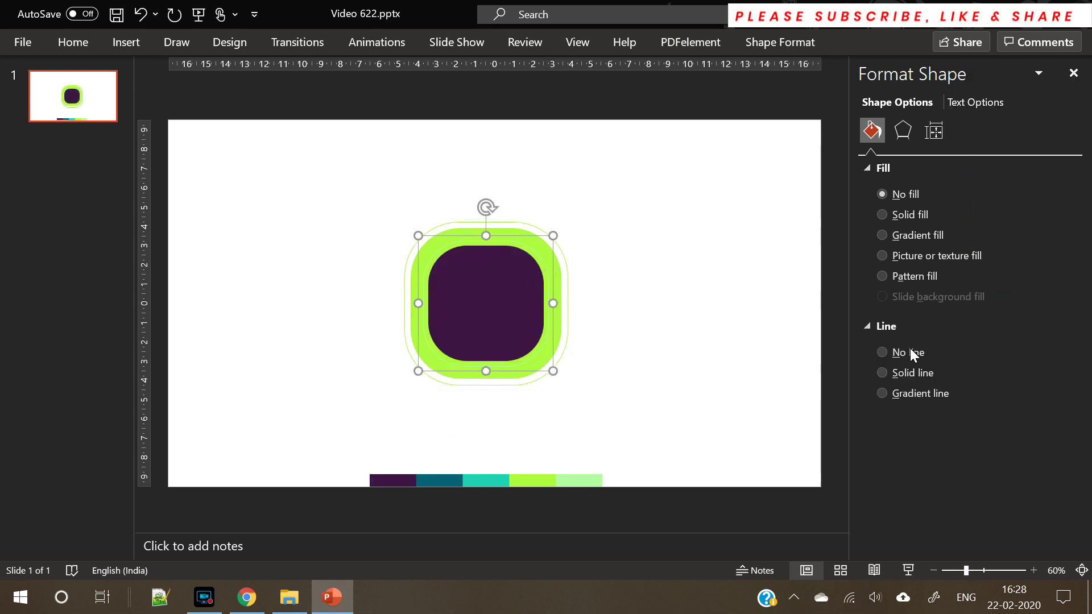
pyautogui.keyDown('shift'); pyautogui.click(538, 258); pyautogui.keyUp('shift')
pyautogui.click(1046, 424)
pyautogui.click(1019, 405)
pyautogui.click(384, 478)
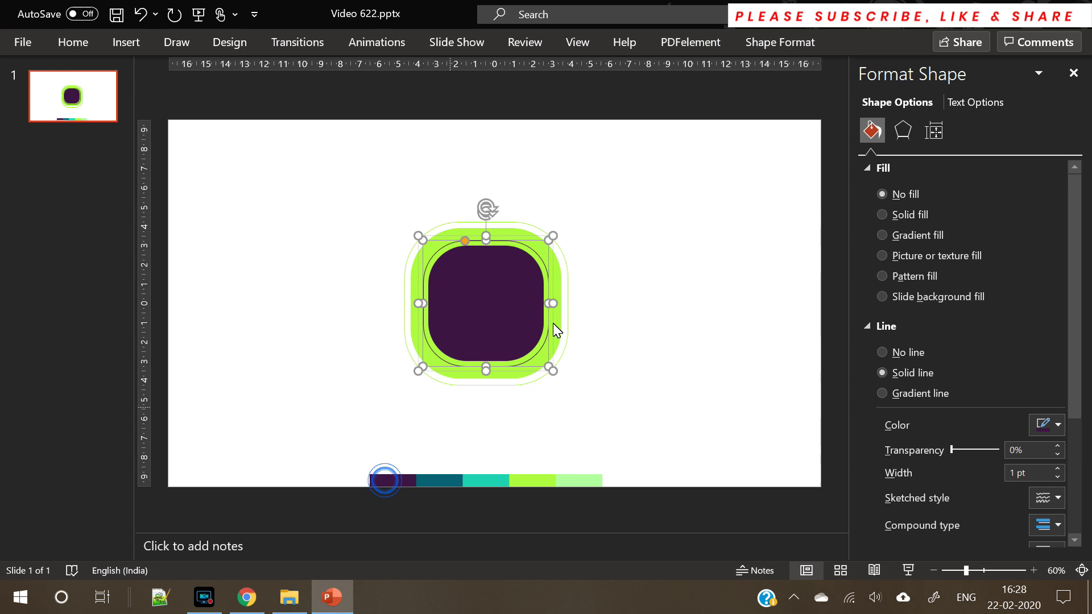
pyautogui.click(616, 340)
# - Fill the larger lime green rounded square with the dark teal sampled from the color strip
pyautogui.click(559, 294)
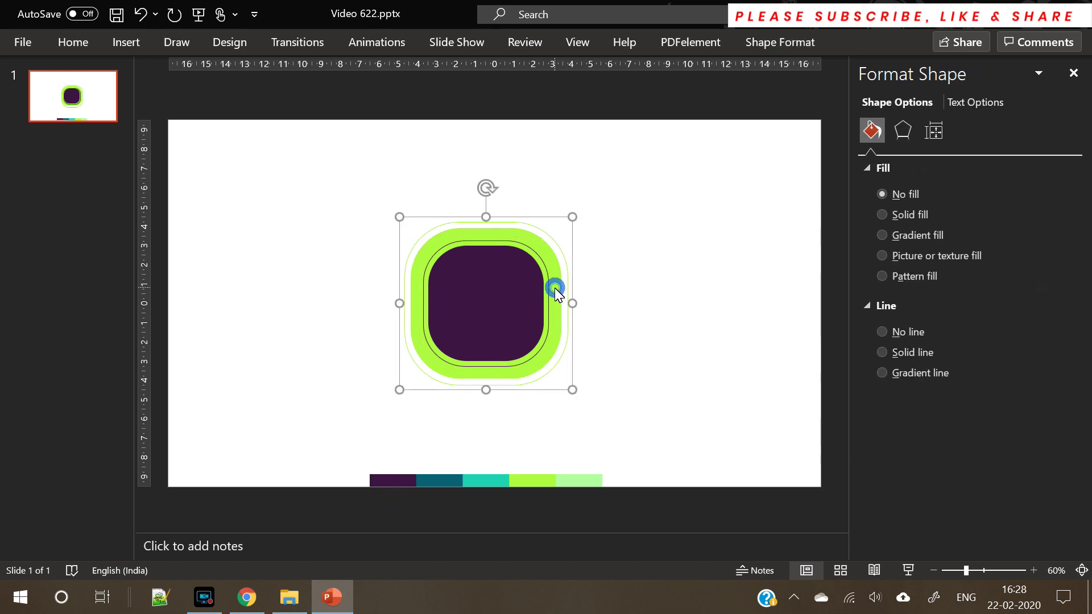
pyautogui.keyDown('shift'); pyautogui.click(556, 290); pyautogui.keyUp('shift')
pyautogui.click(1048, 335)
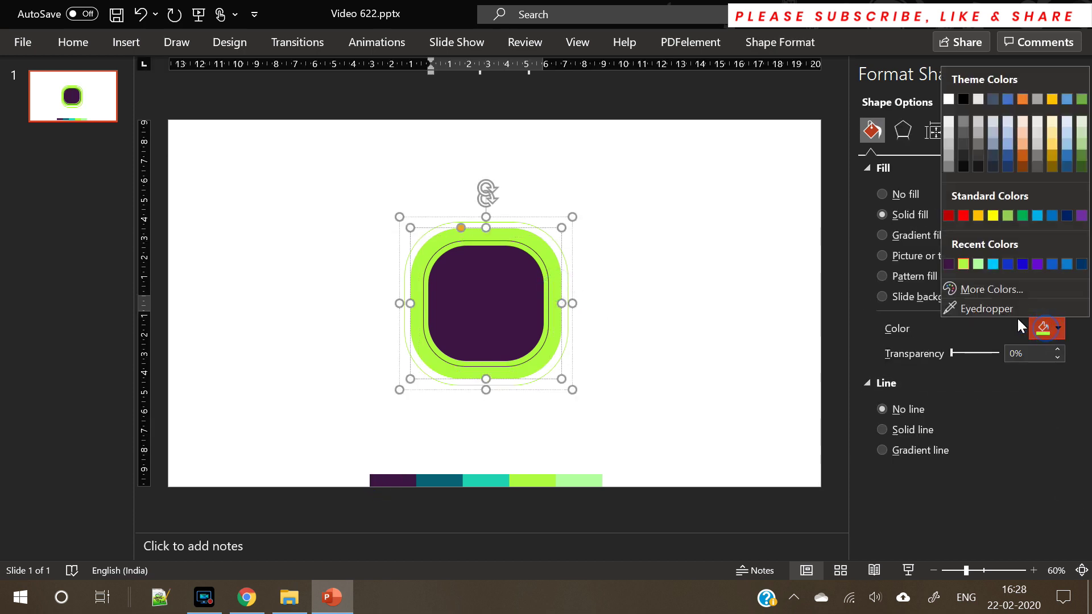
pyautogui.click(554, 277)
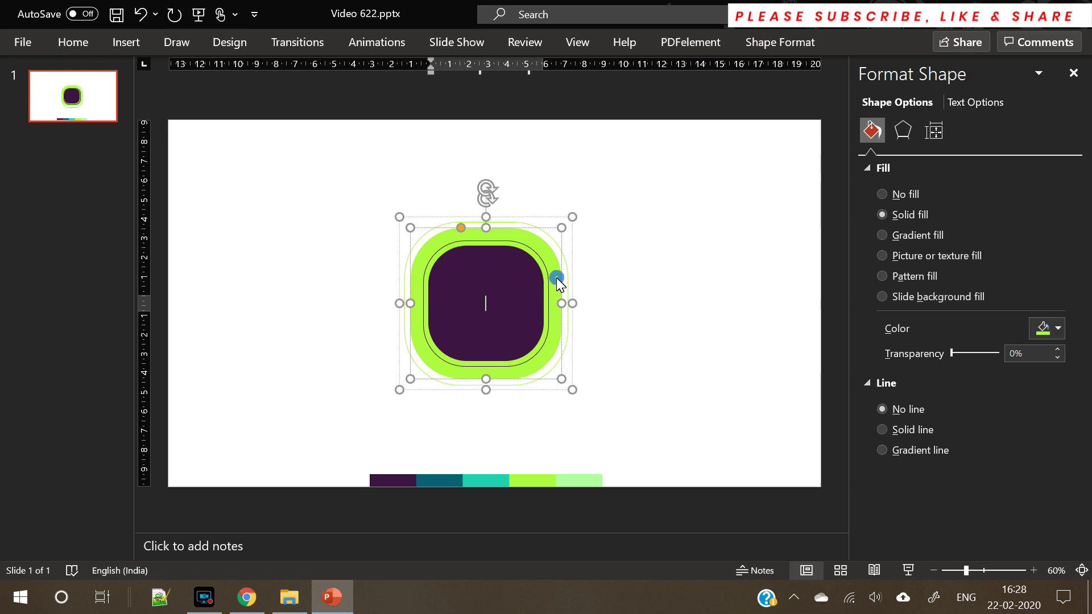
pyautogui.click(1041, 340)
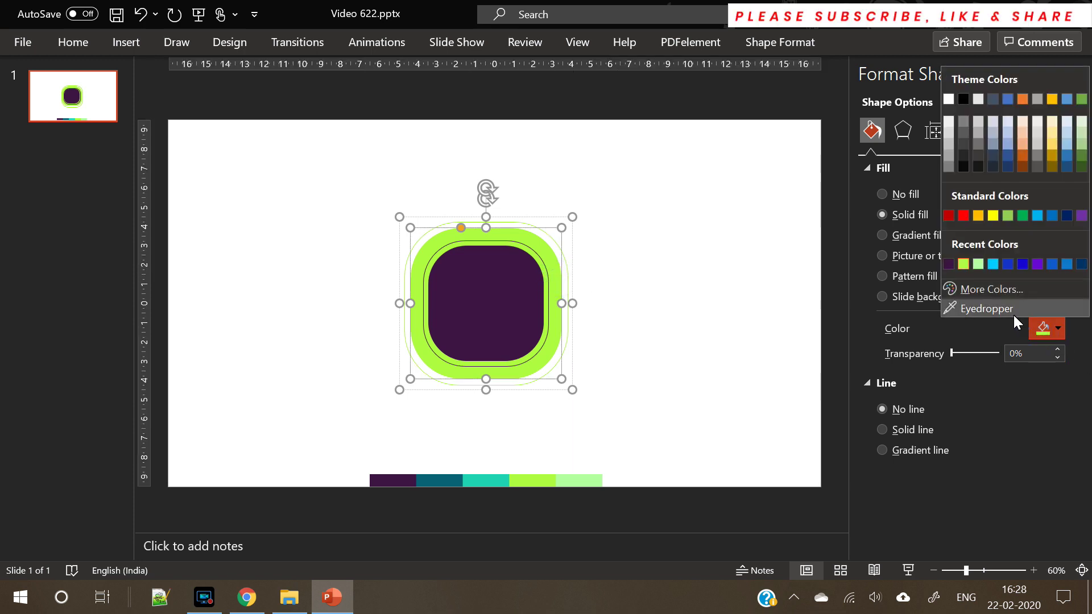
pyautogui.click(1015, 311)
pyautogui.click(435, 486)
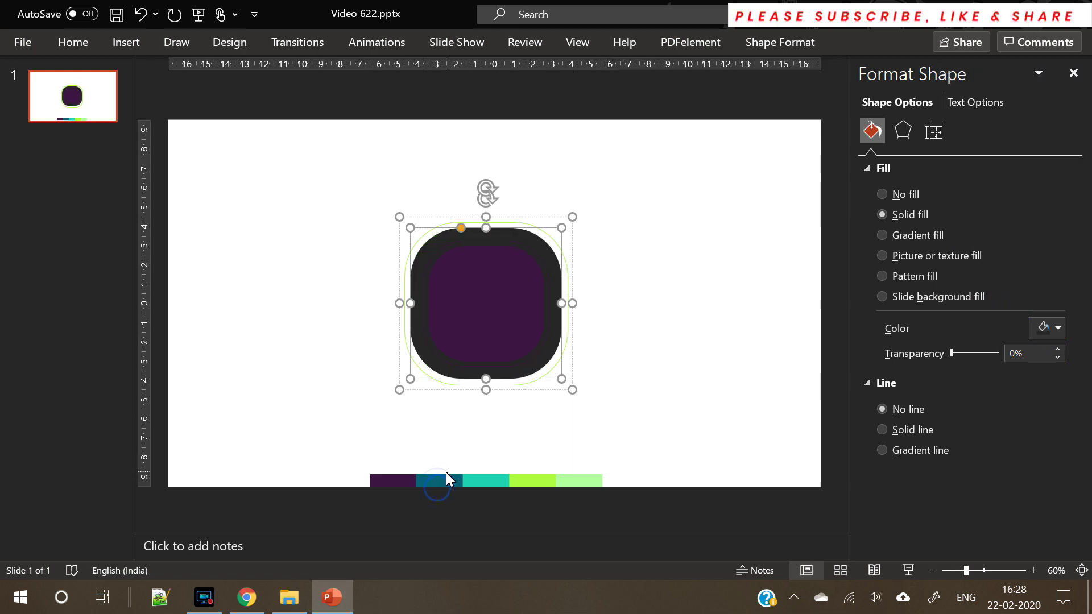
pyautogui.click(1043, 338)
pyautogui.click(1021, 310)
pyautogui.click(433, 482)
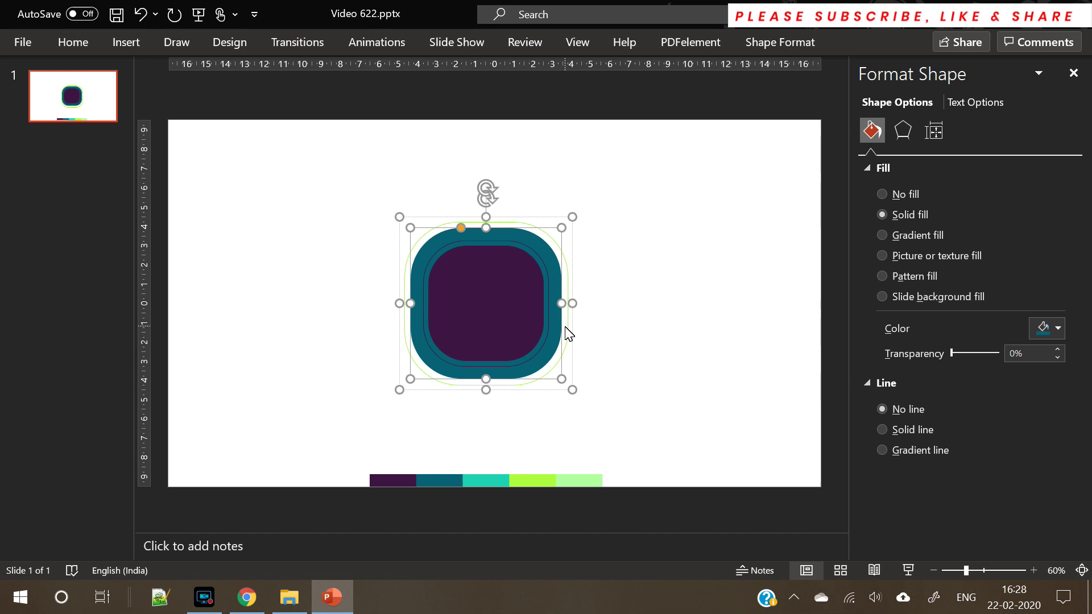
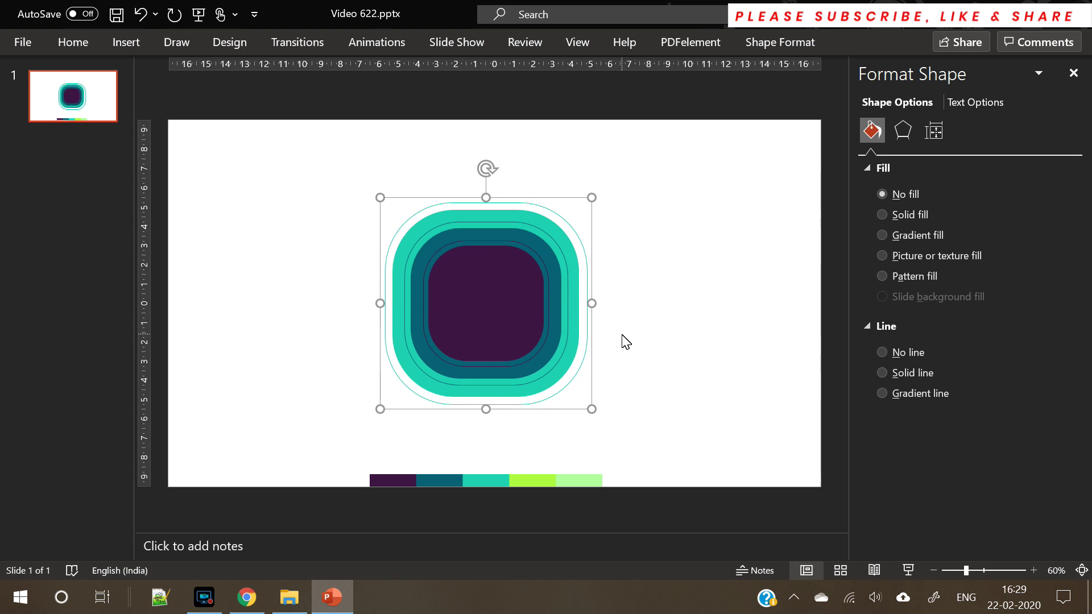
# - Duplicate the turquoise group and set the copy's height and width to 12.5 cm
pyautogui.hotkey('ctrl', 'v')
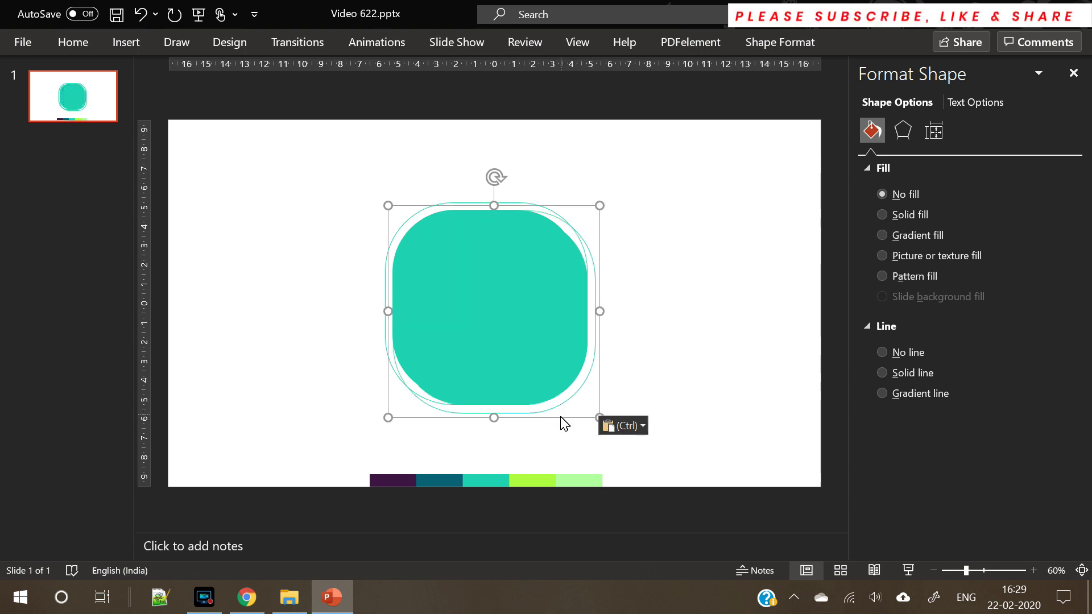
pyautogui.click(780, 42)
pyautogui.click(1020, 70)
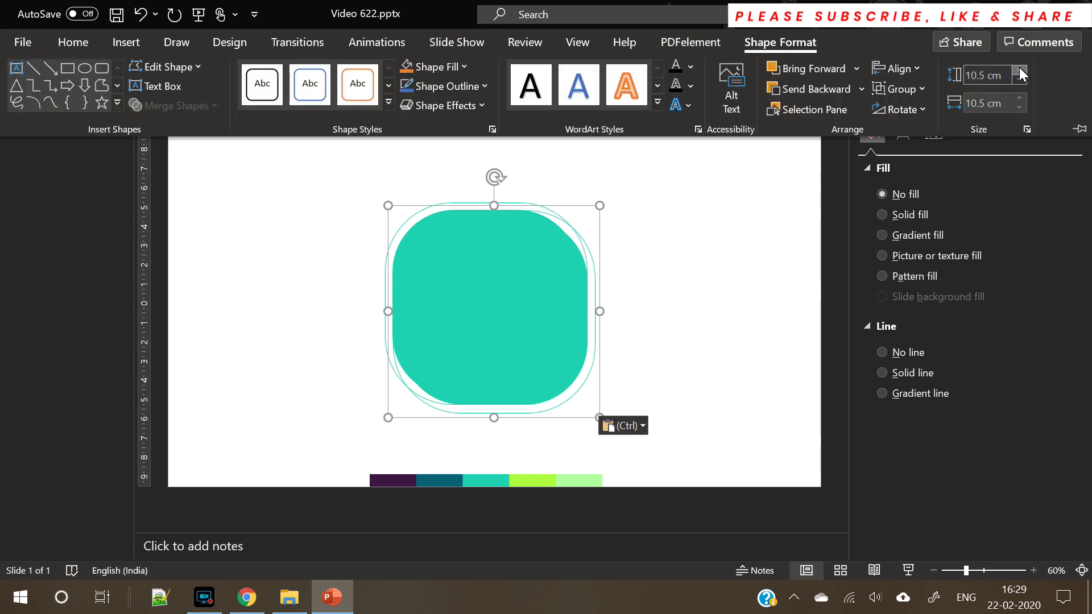
pyautogui.click(1019, 71)
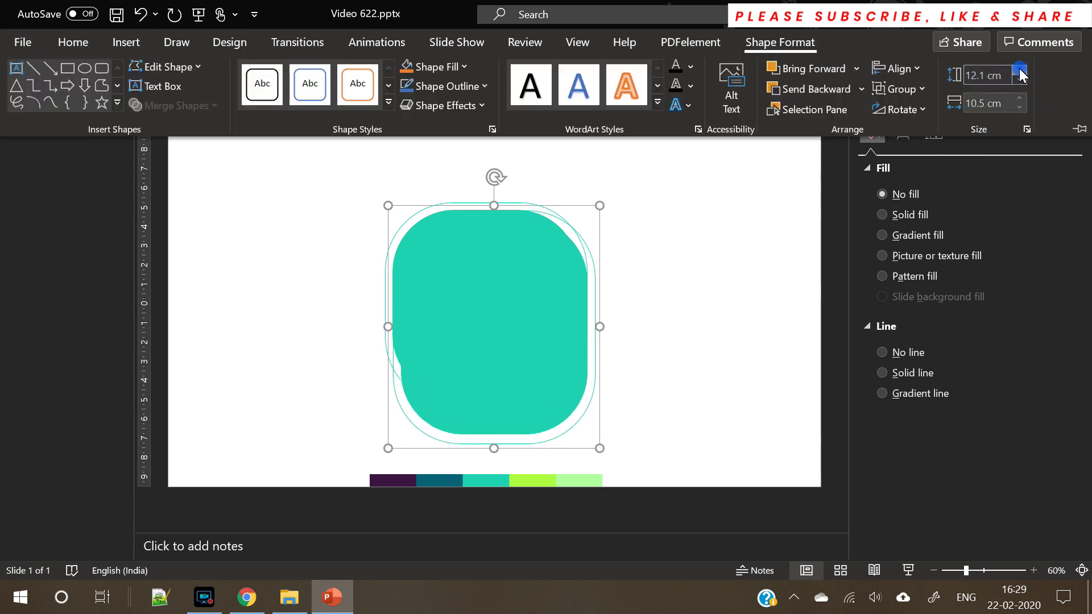
pyautogui.click(1019, 70)
pyautogui.click(1019, 99)
pyautogui.click(1019, 99)
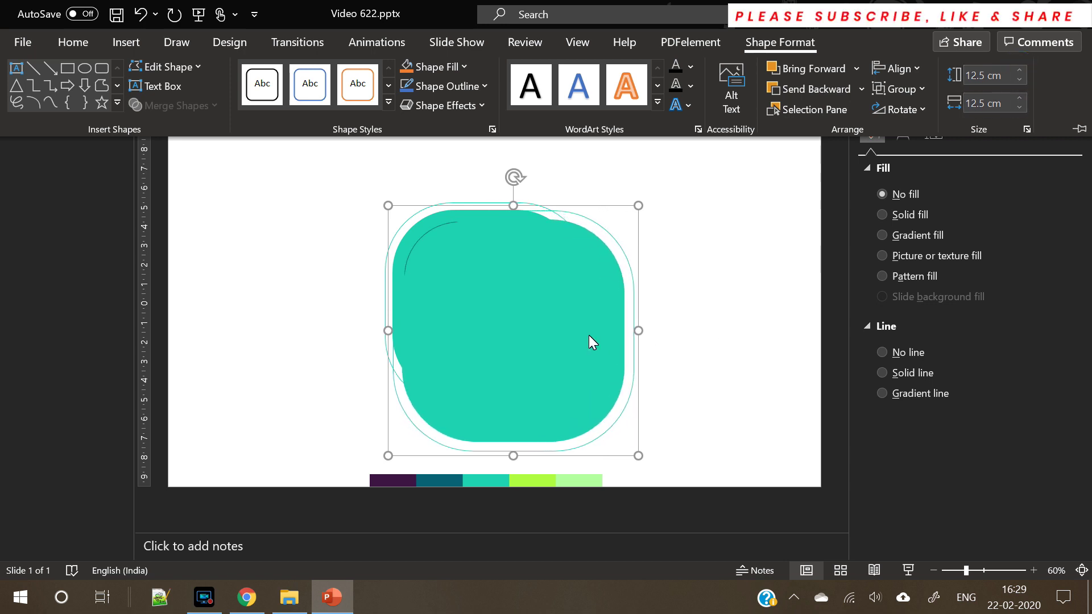
pyautogui.hotkey('ctrl', 'F1')
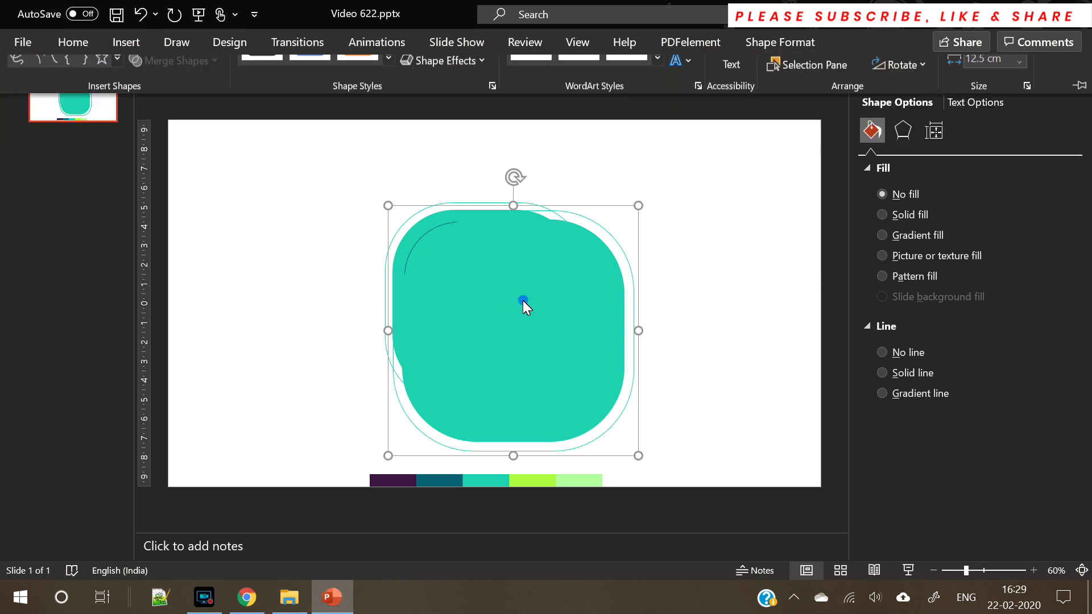
# - Fill the largest turquoise rounded square with the lime green sampled from the color strip
pyautogui.click(523, 301)
pyautogui.click(1057, 328)
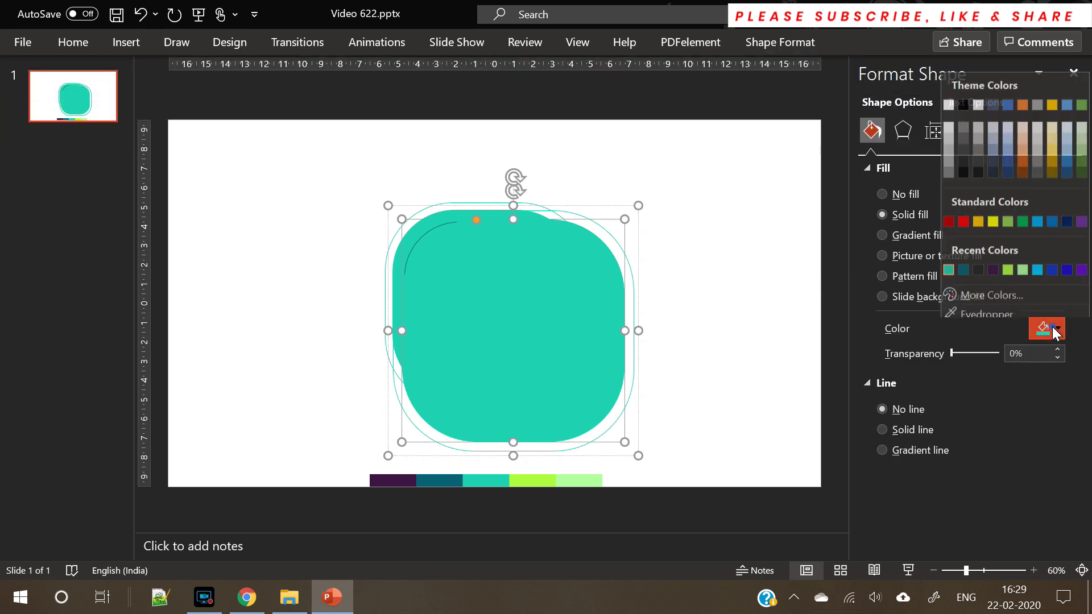
pyautogui.click(992, 309)
pyautogui.click(523, 481)
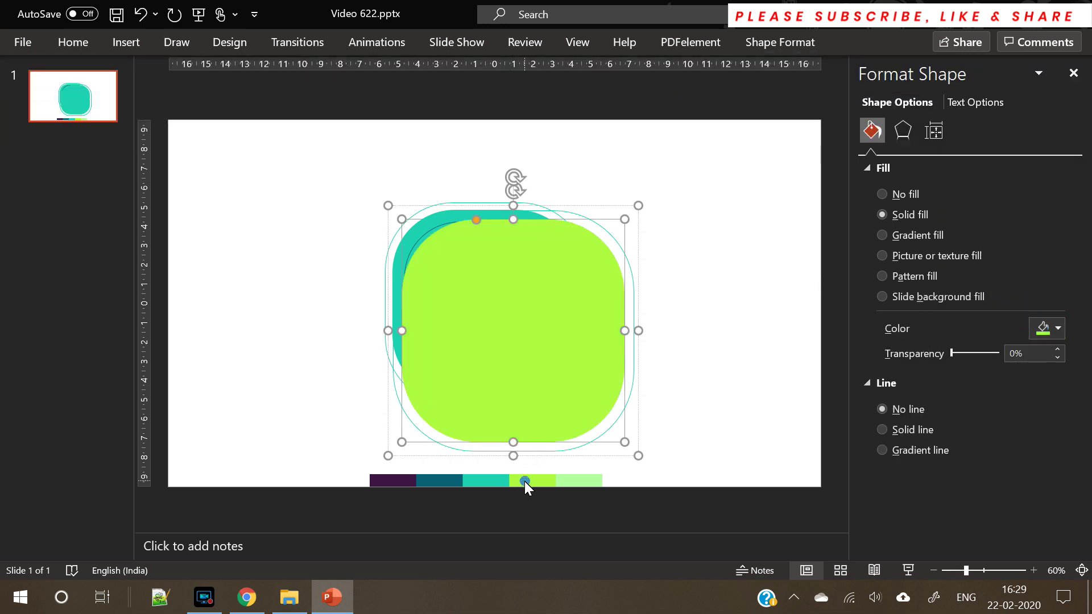
# - Recolor the thin outline around the lime green square with the strip's lime green and group the two shapes
pyautogui.click(634, 295)
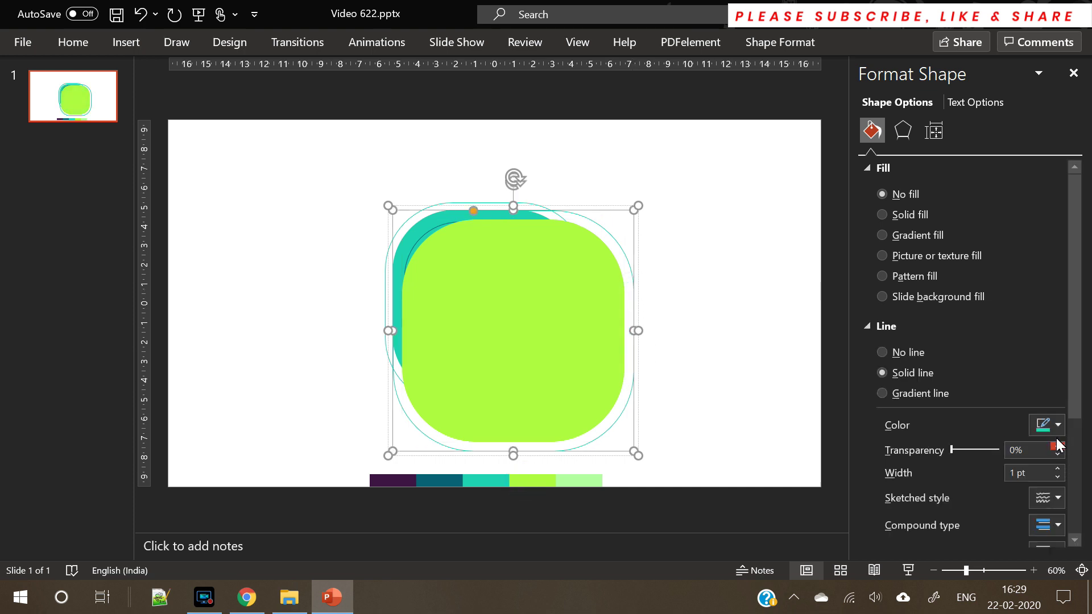
pyautogui.click(1046, 425)
pyautogui.click(1027, 405)
pyautogui.click(540, 483)
pyautogui.hotkey('ctrl', 'g')
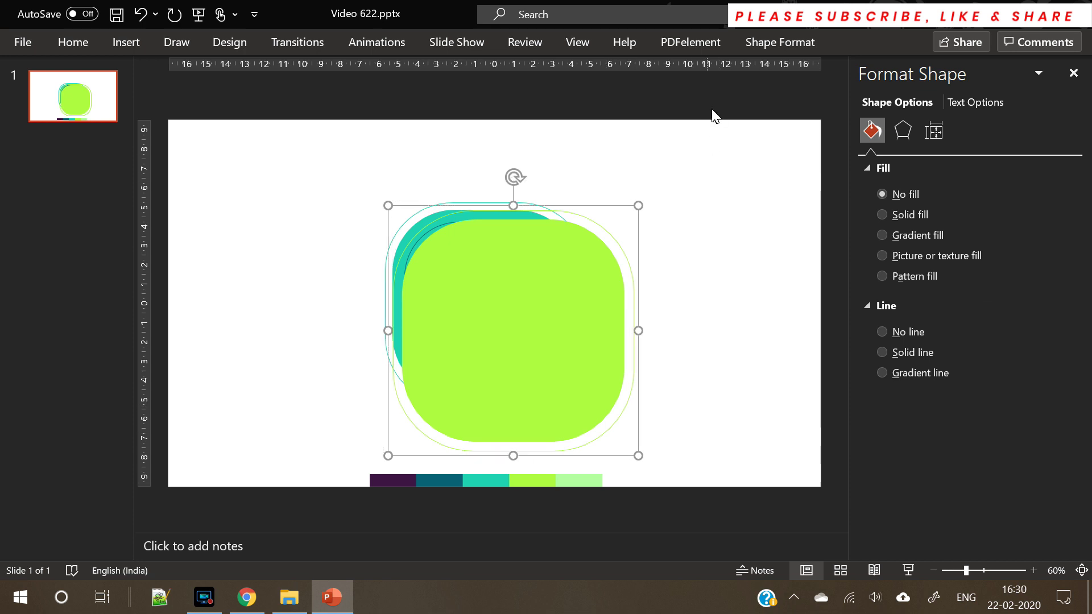
# - Center the lime green group over the smaller squares and send it to the back
pyautogui.moveTo(533, 328); pyautogui.dragTo(503, 298)
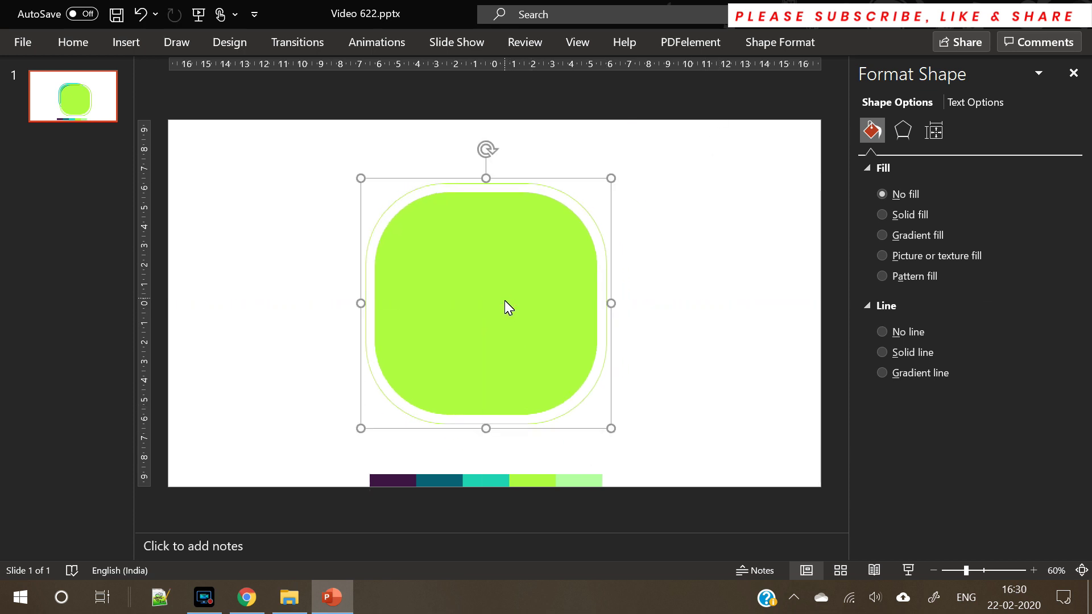
pyautogui.rightClick(504, 300)
pyautogui.click(602, 411)
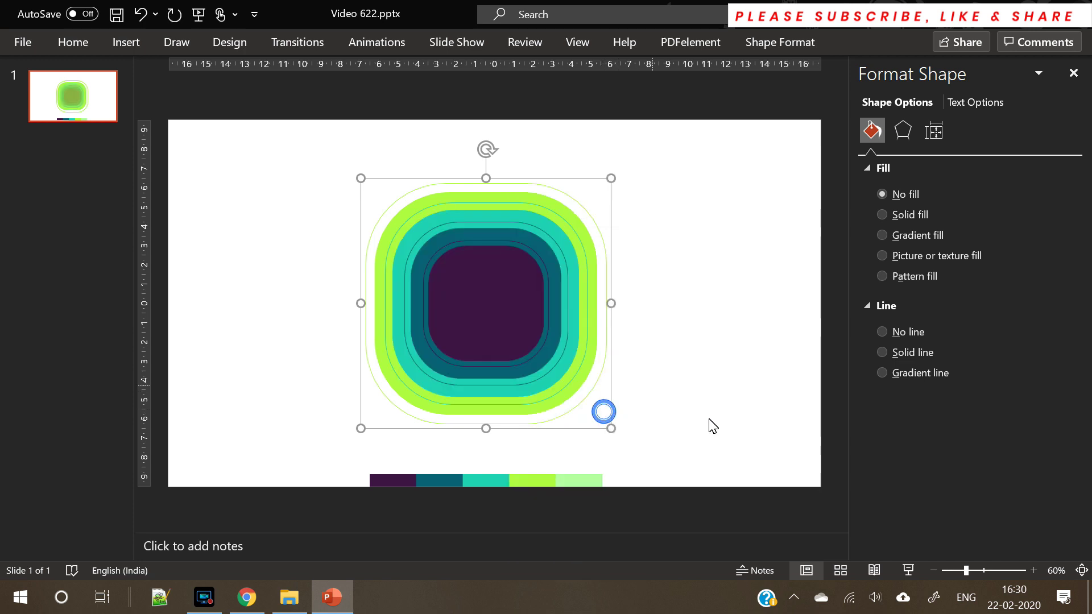
pyautogui.click(711, 424)
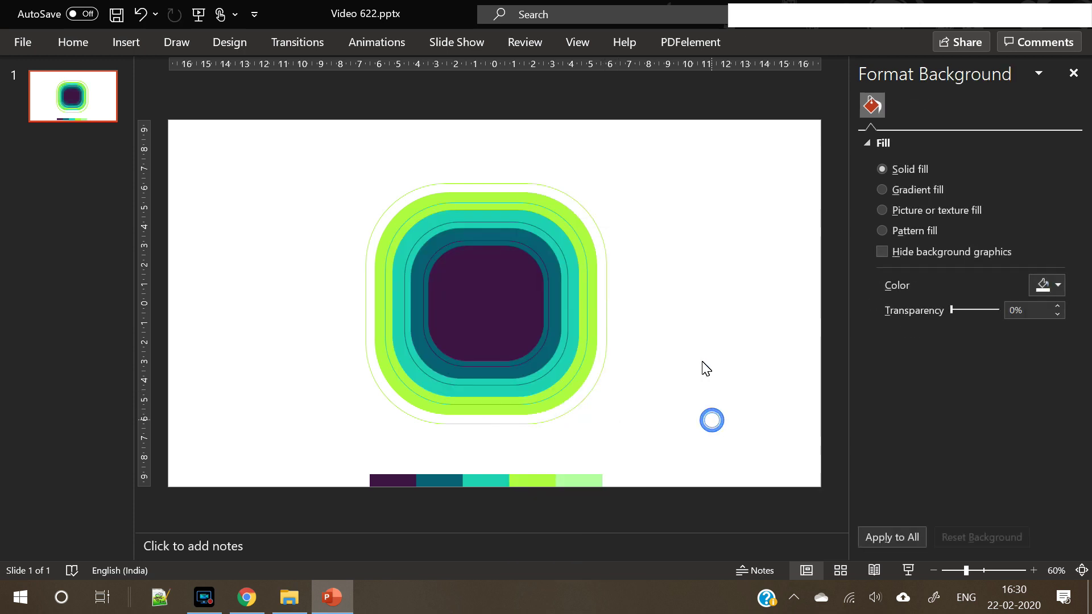
# - Duplicate the lime green group and set the copy's height and width to 14.5 cm
pyautogui.click(609, 333)
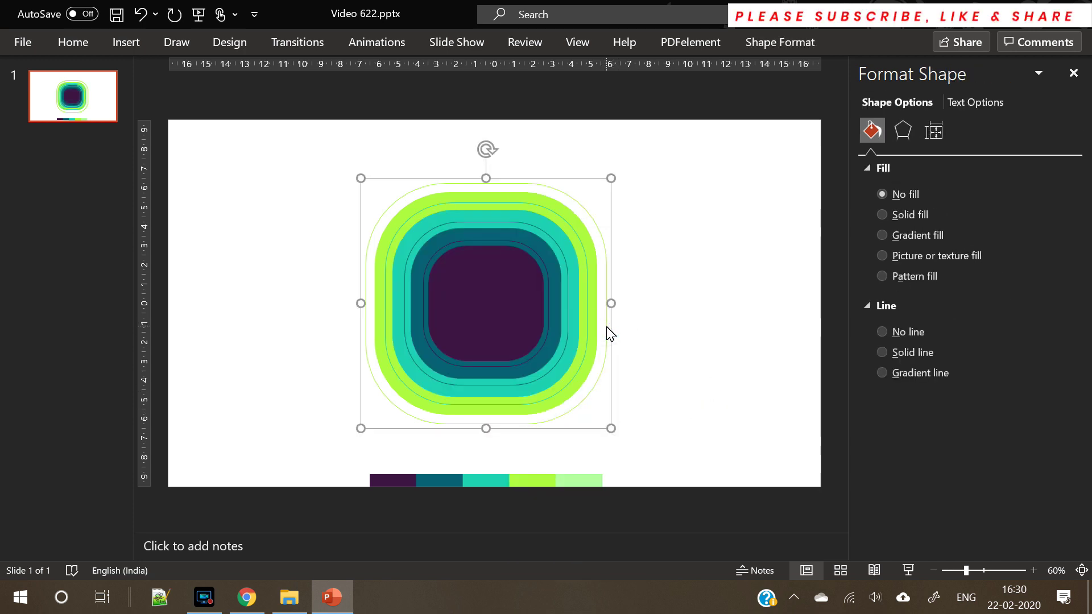
pyautogui.hotkey('ctrl', 'v')
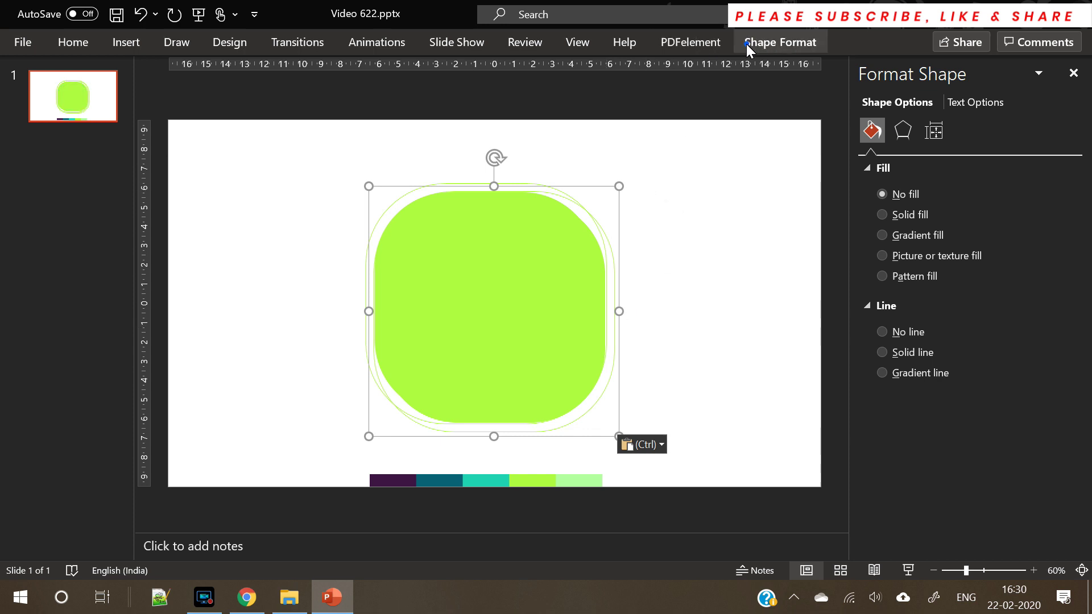
pyautogui.click(746, 43)
pyautogui.click(1021, 70)
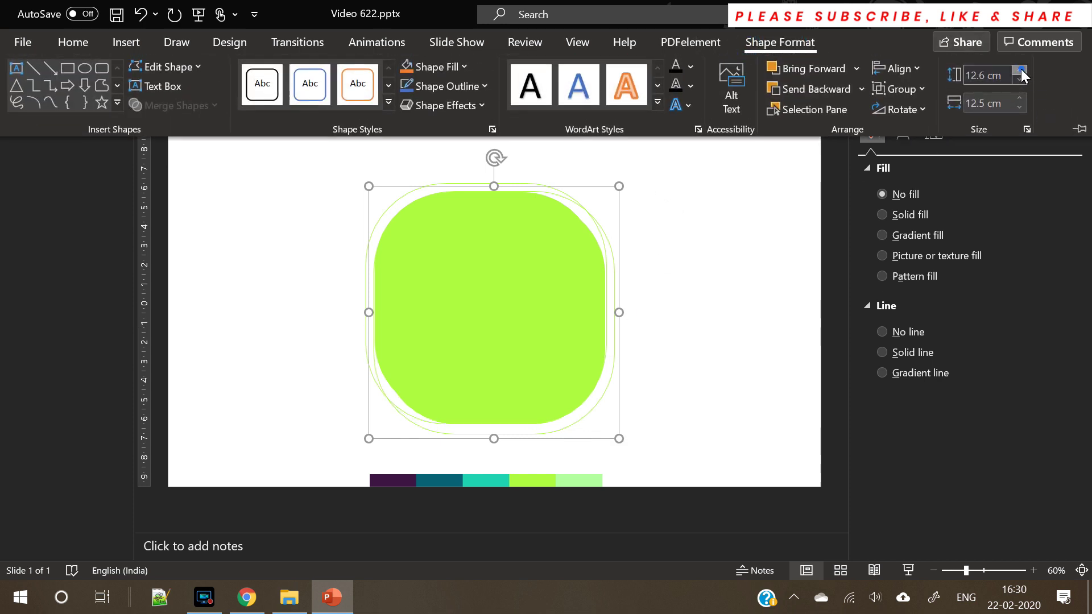
pyautogui.click(1021, 69)
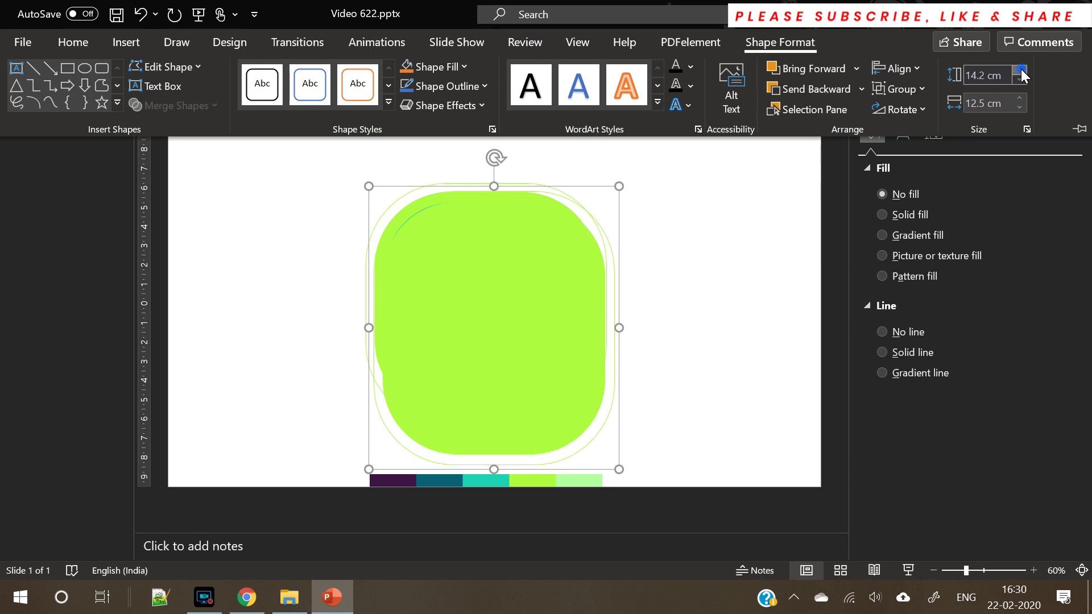
pyautogui.click(1018, 83)
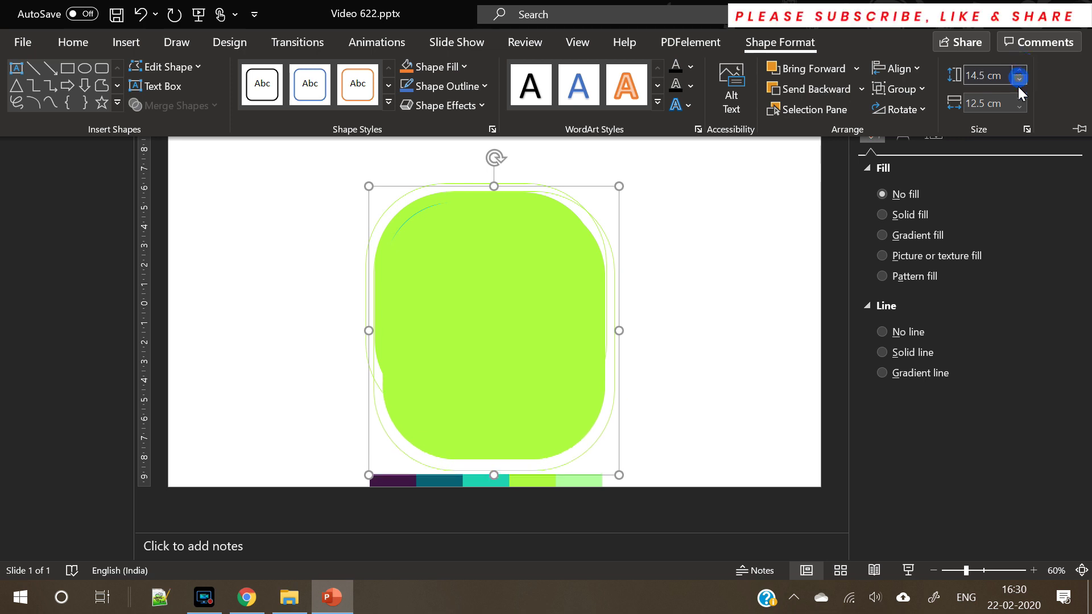
pyautogui.click(1018, 99)
pyautogui.click(1018, 99)
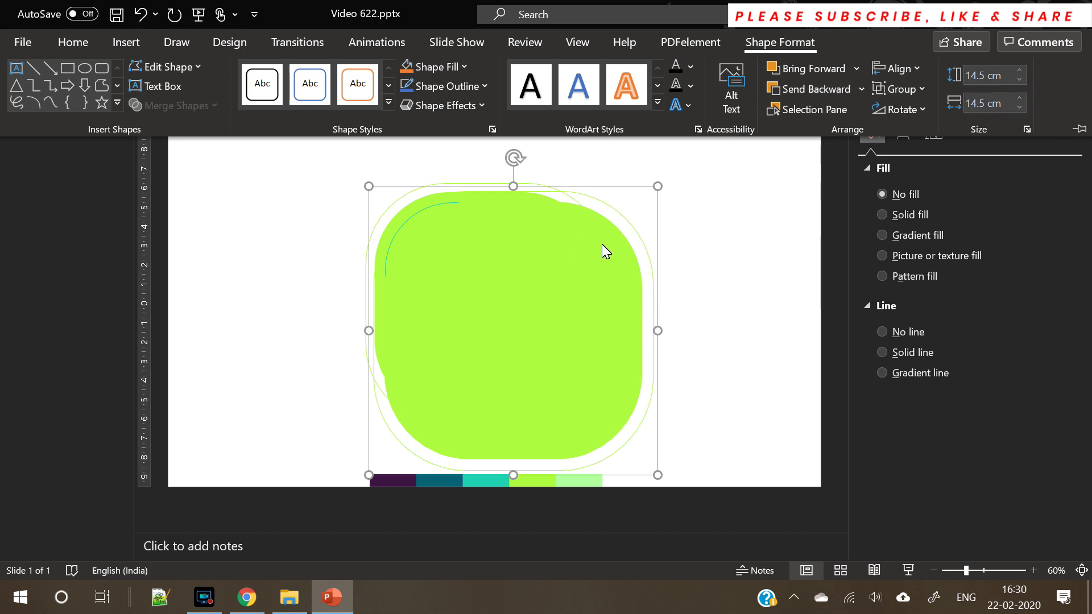
# - Fill the duplicated group's rounded square with the light green sampled from the color strip
pyautogui.click(548, 291)
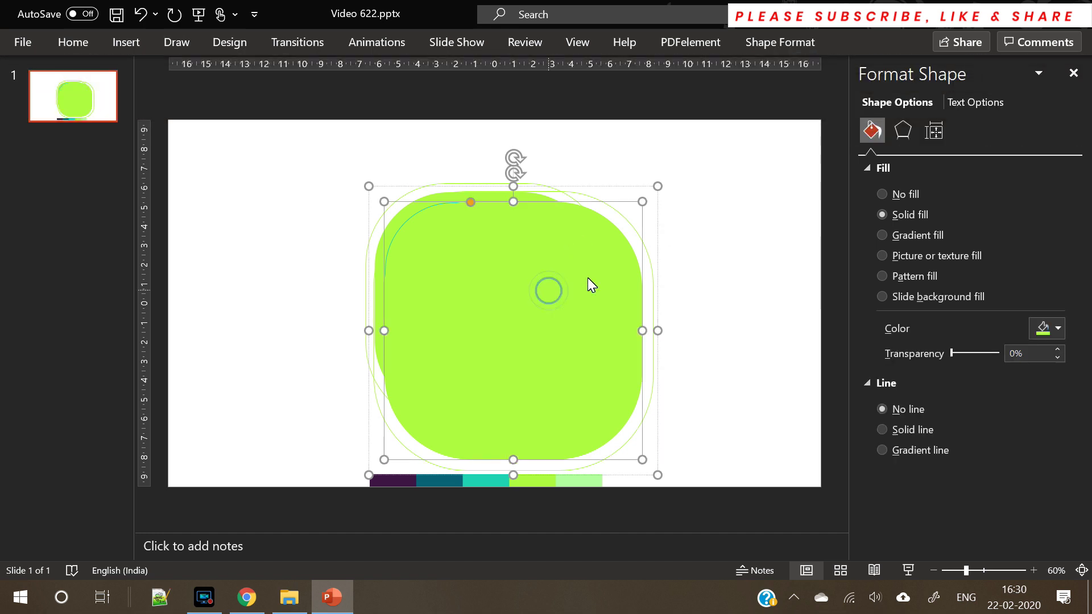
pyautogui.click(1057, 328)
pyautogui.click(1020, 313)
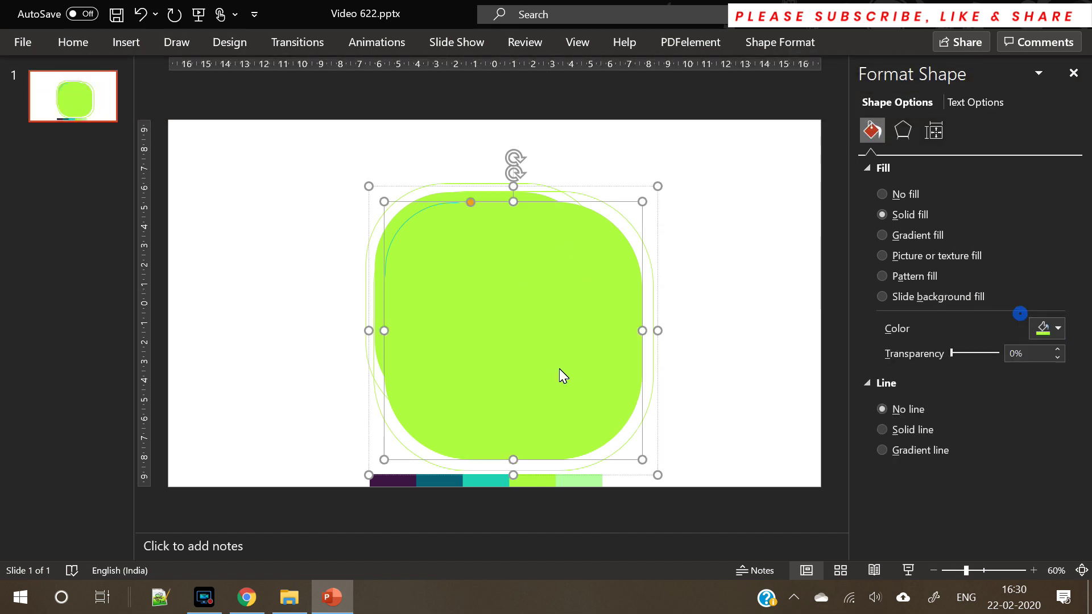
pyautogui.click(578, 479)
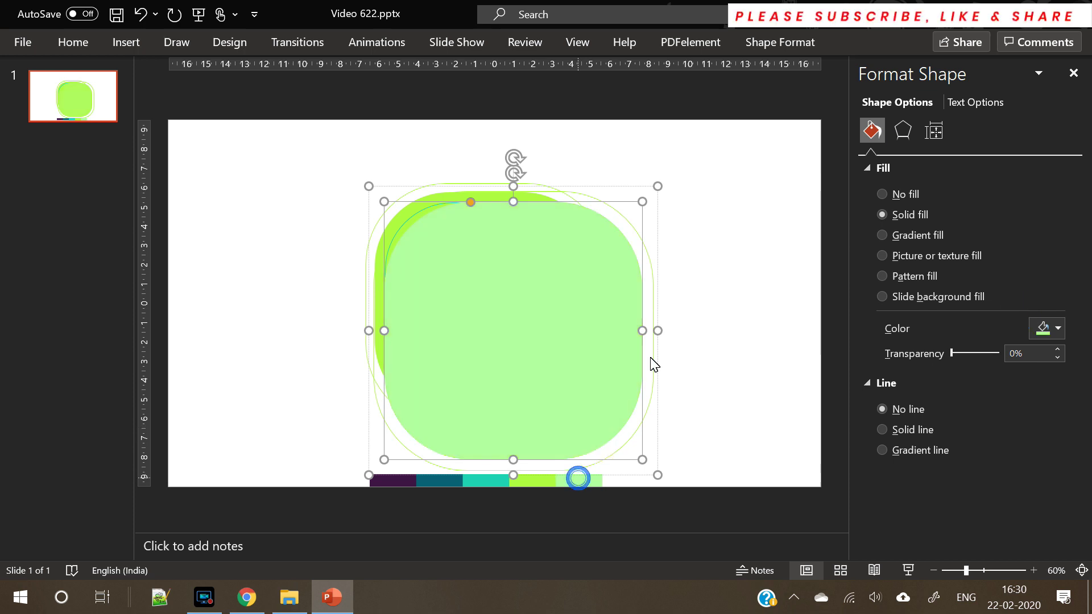
# - Recolor the thin outline around the light green square with the light green from the color strip
pyautogui.click(652, 287)
pyautogui.click(1052, 425)
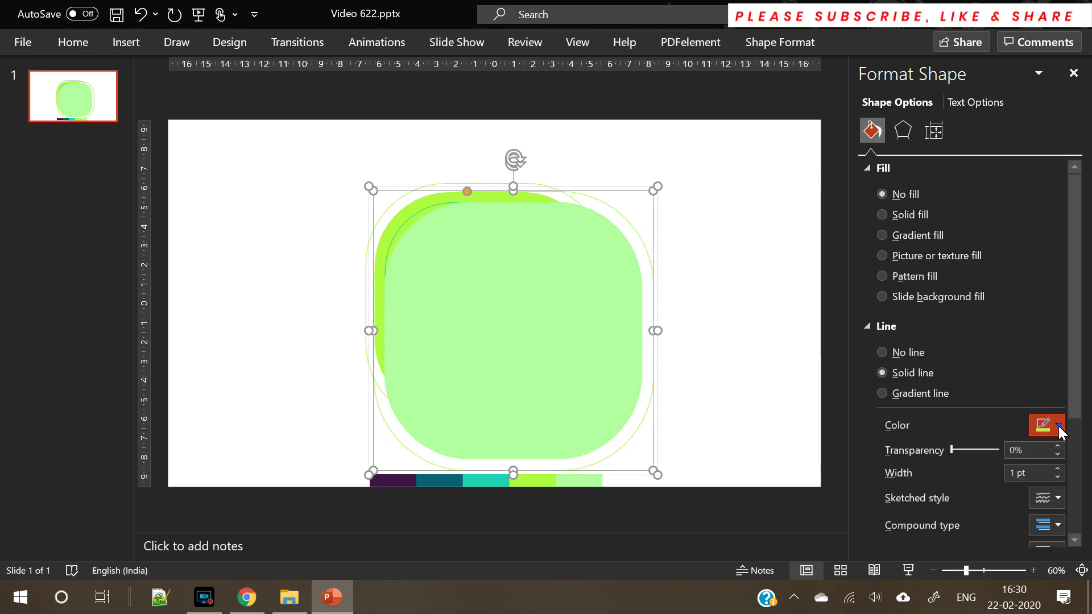
pyautogui.click(1032, 405)
pyautogui.click(591, 480)
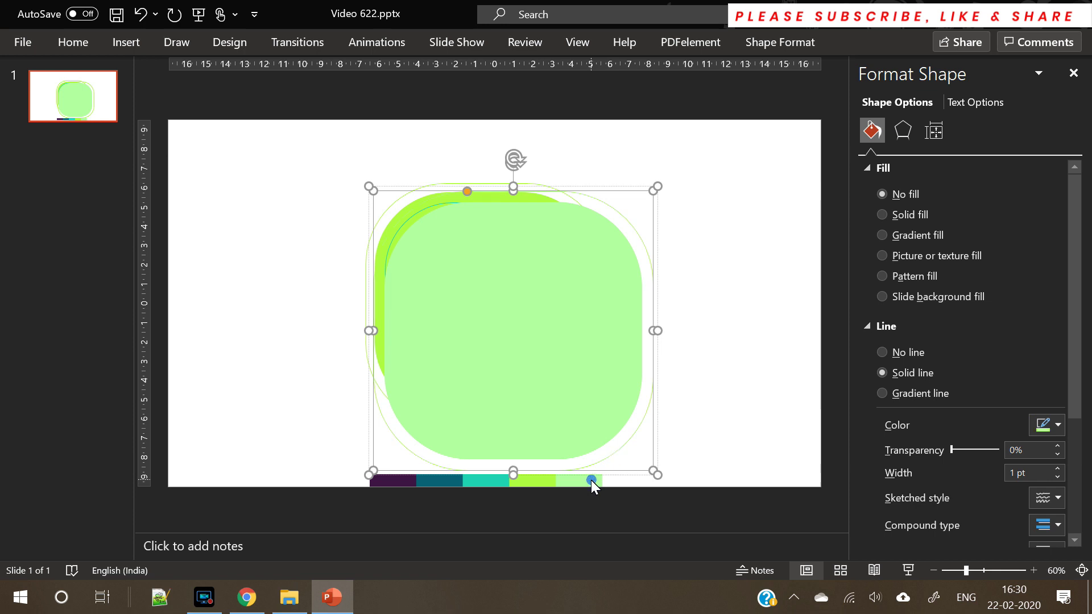
pyautogui.click(747, 353)
# - Send the light green group to the back and move the color strip onto a new second slide
pyautogui.click(565, 319)
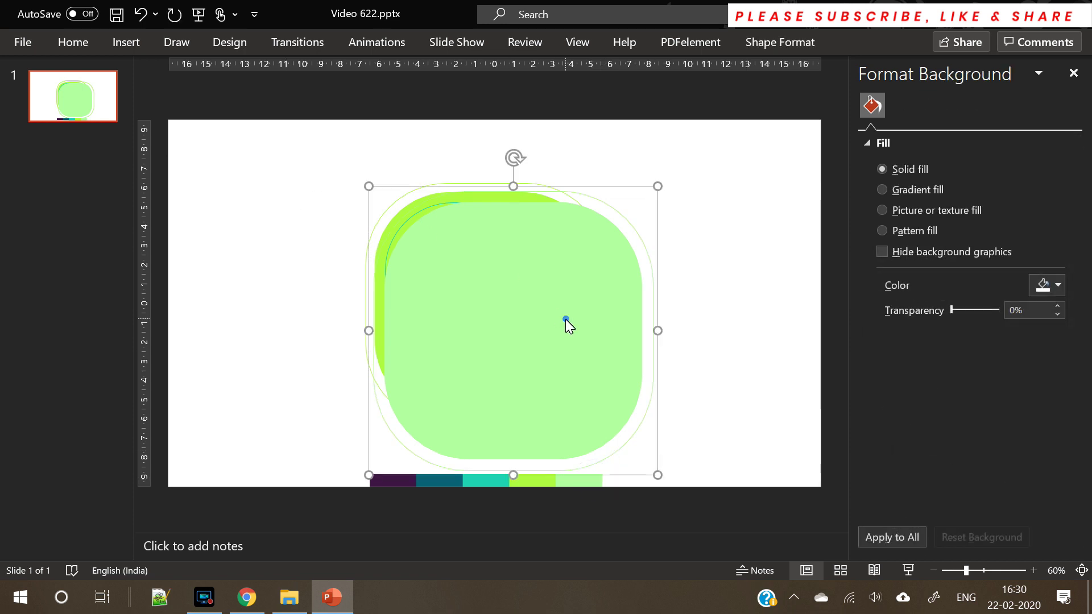
pyautogui.rightClick(551, 330)
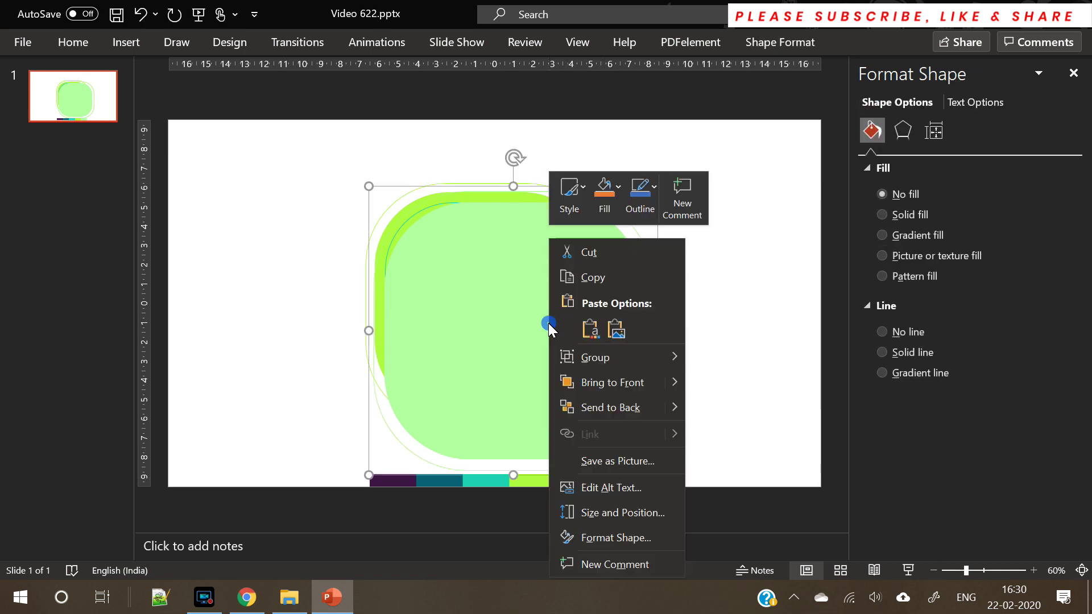
pyautogui.click(613, 404)
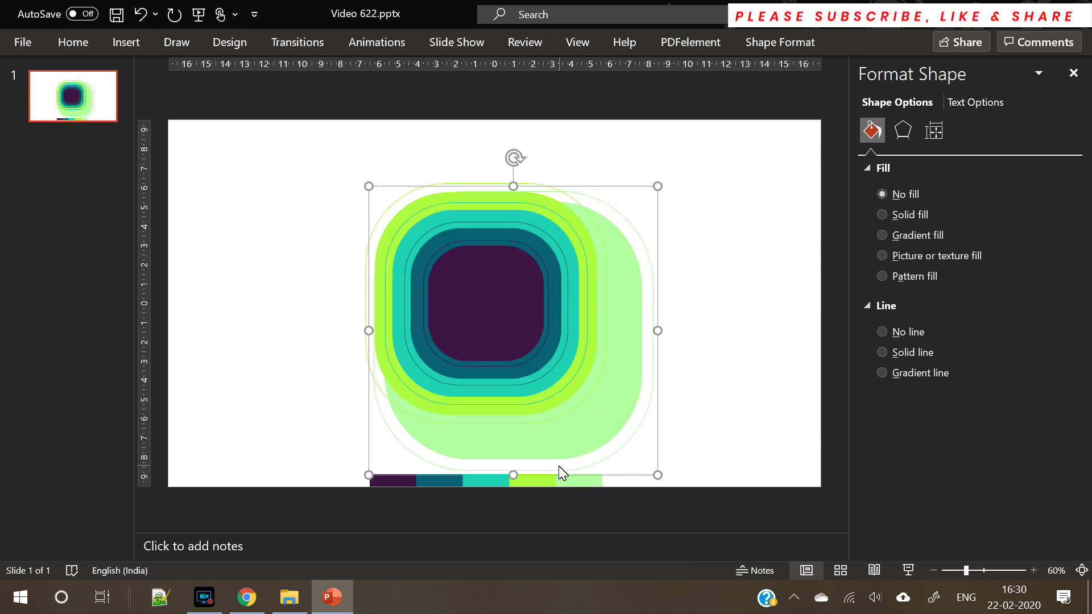
pyautogui.click(545, 486)
# - Align all five rounded-square groups to one another by their centers and middles
pyautogui.click(360, 303)
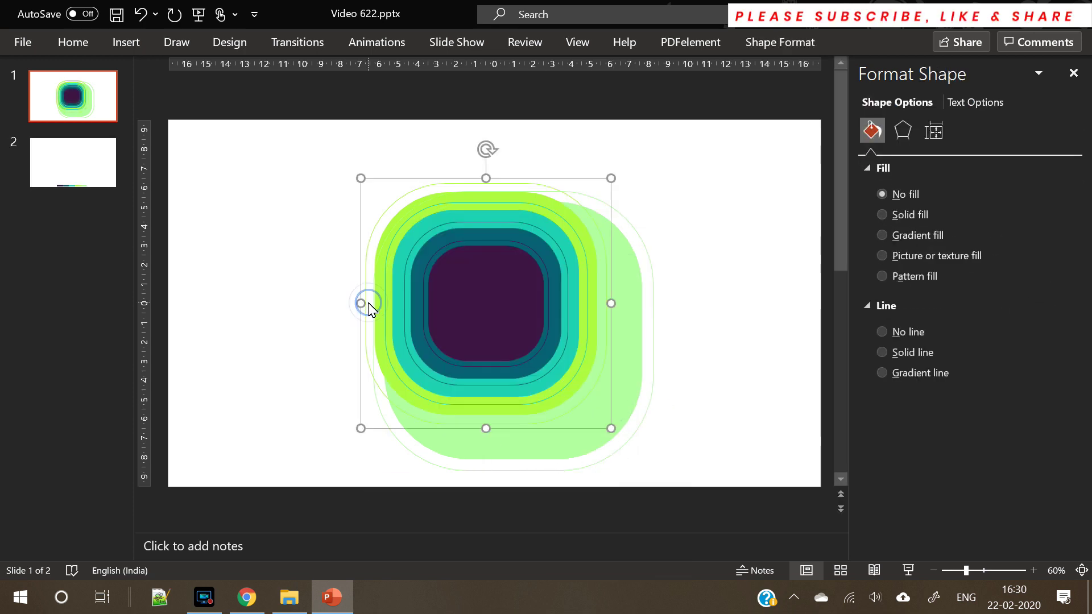
pyautogui.hotkey('ctrl', 'a')
pyautogui.click(762, 43)
pyautogui.click(898, 68)
pyautogui.click(916, 114)
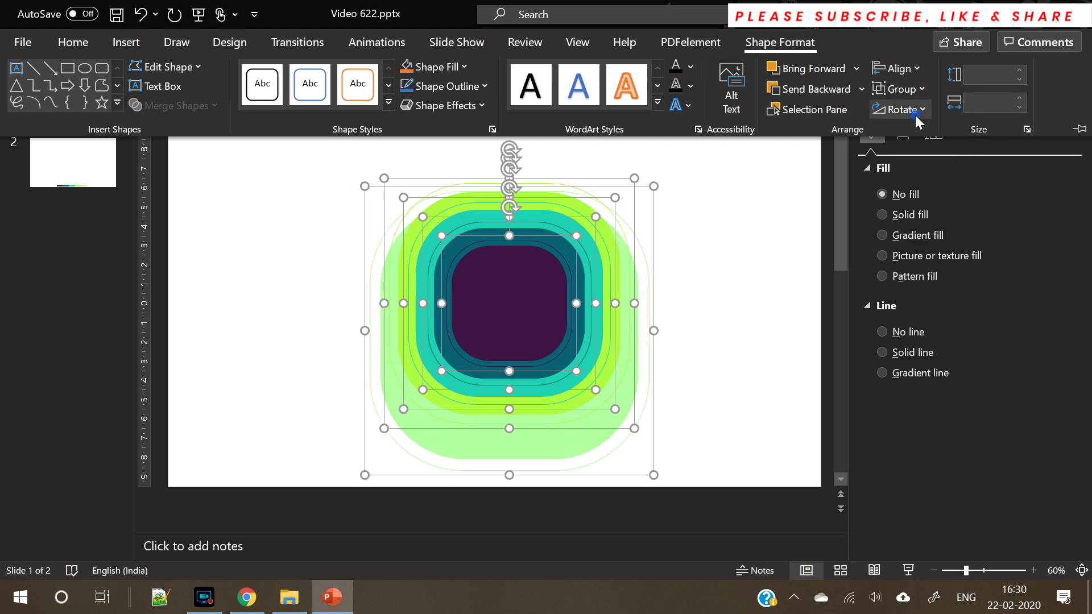
pyautogui.click(894, 68)
pyautogui.click(924, 194)
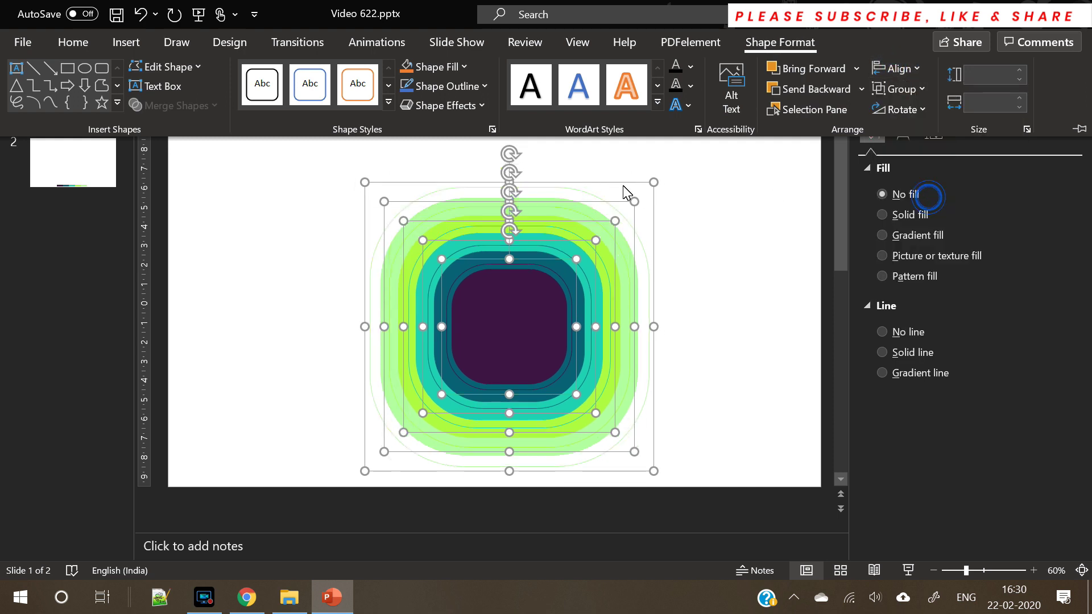
# - Move the whole stack of aligned groups up and to the left, near the slide's center
pyautogui.click(633, 265)
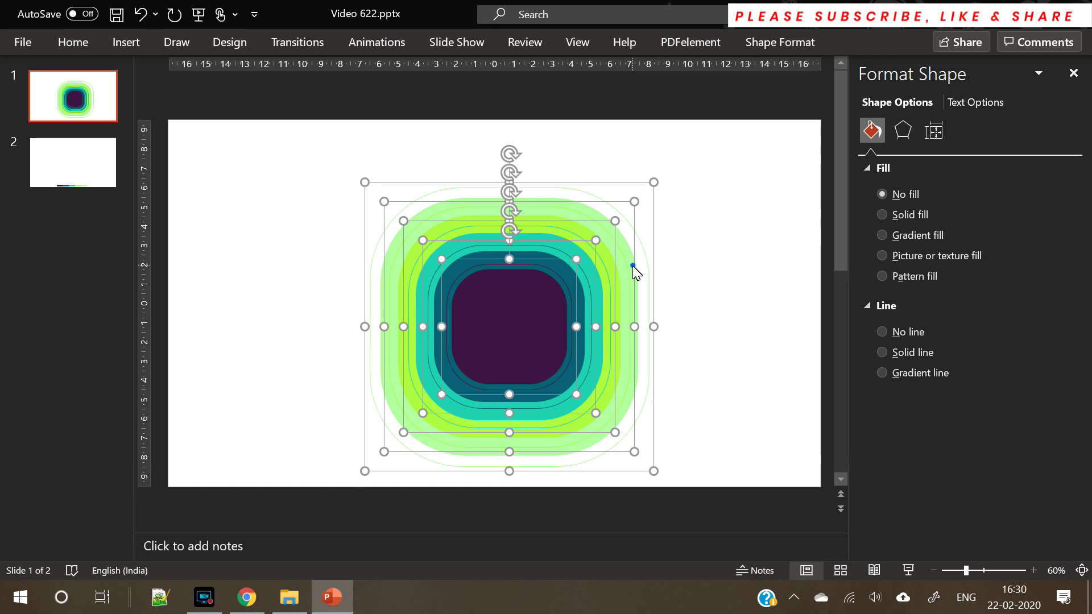
pyautogui.click(633, 265)
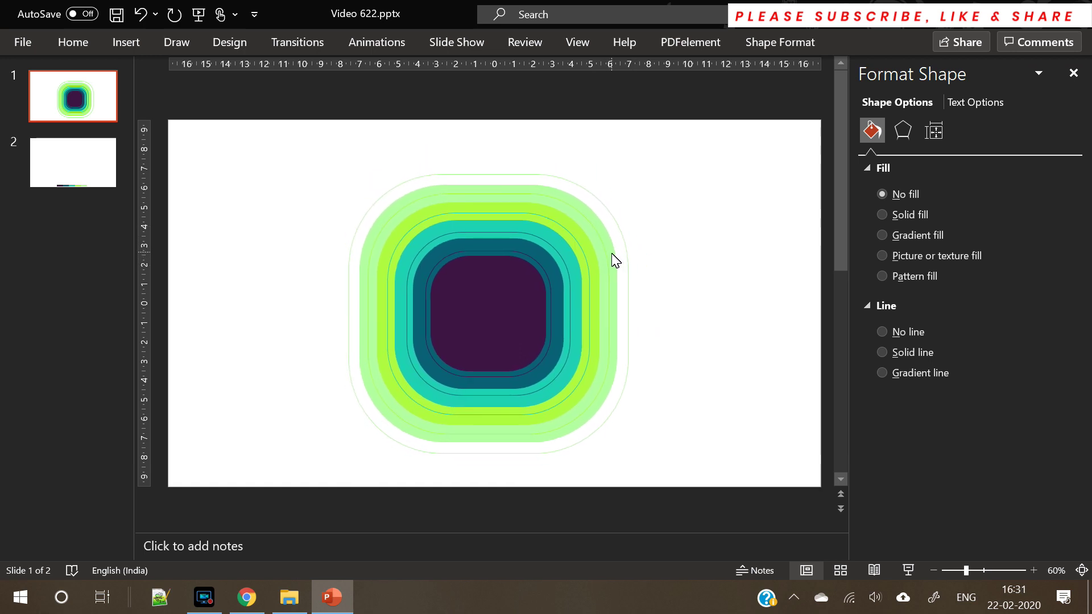
pyautogui.hotkey('ctrl', 'a')
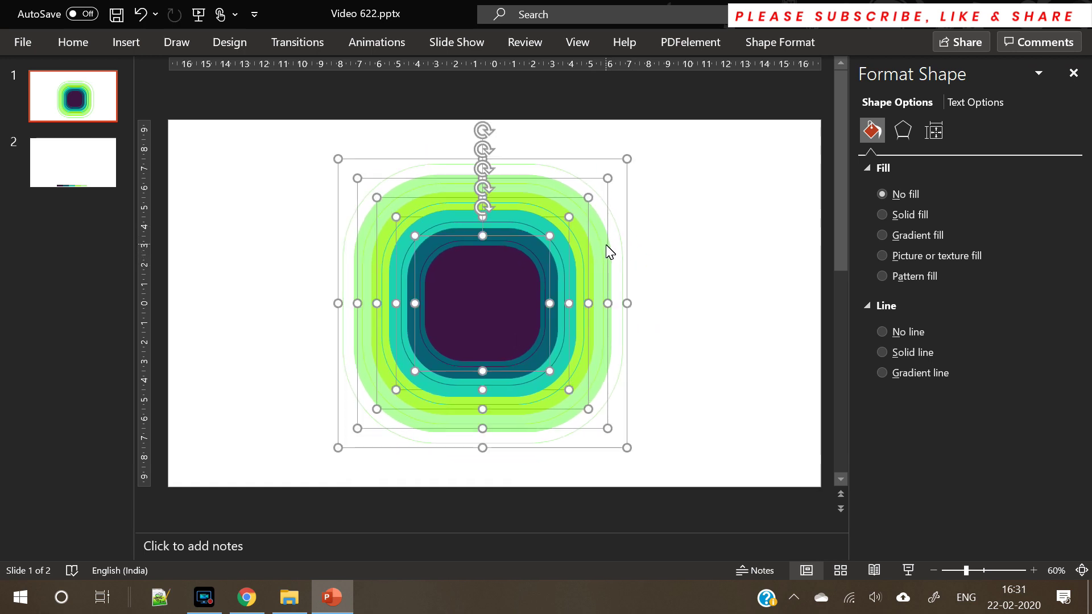
pyautogui.click(804, 48)
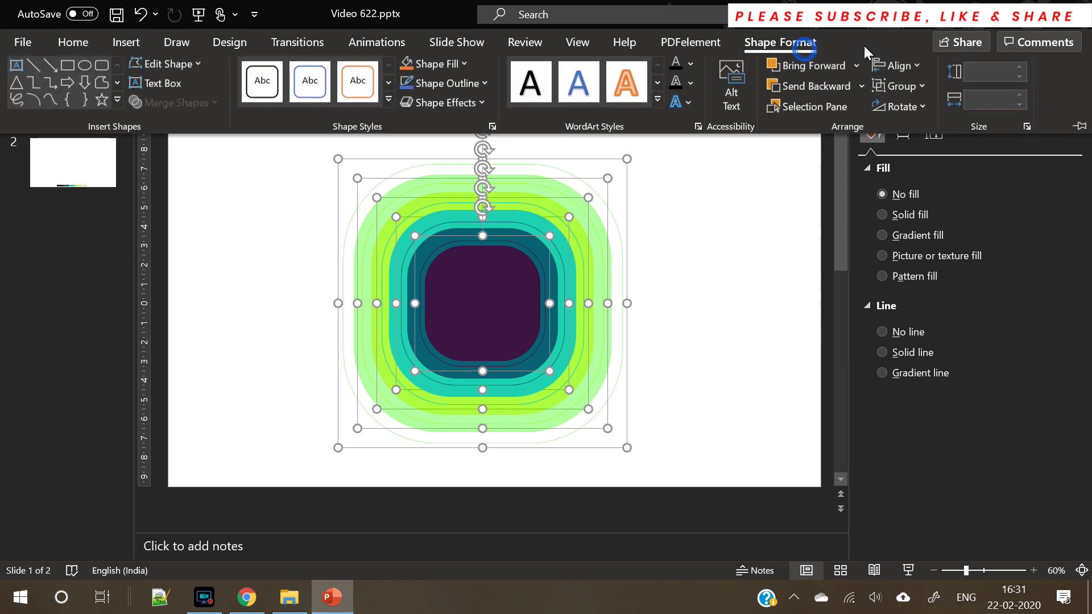
pyautogui.click(757, 248)
pyautogui.click(705, 240)
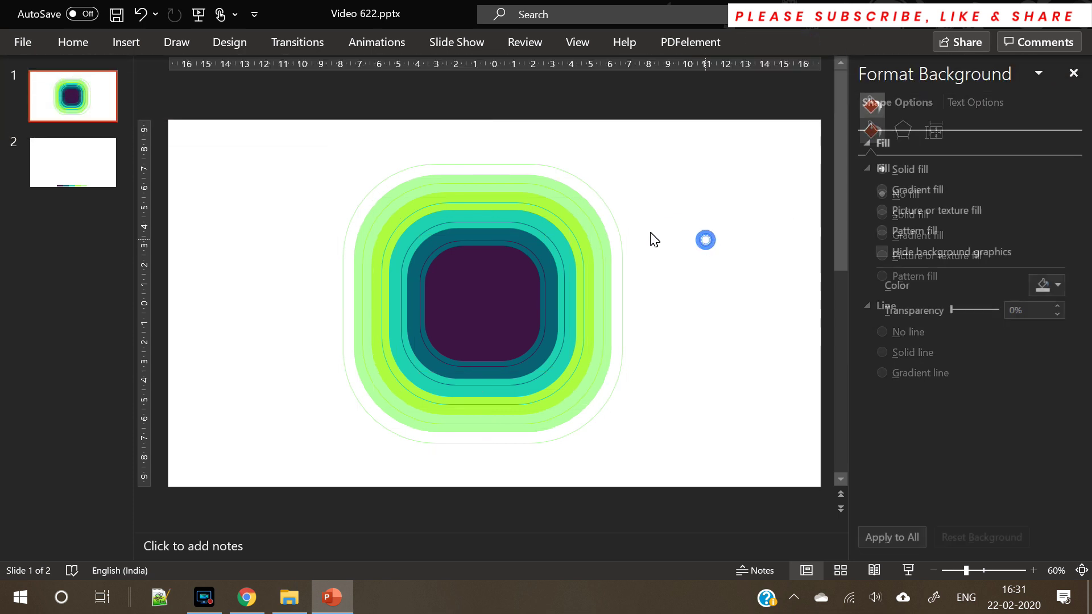
# - Set the outermost light green group's height and width to 18.5 cm
pyautogui.click(624, 243)
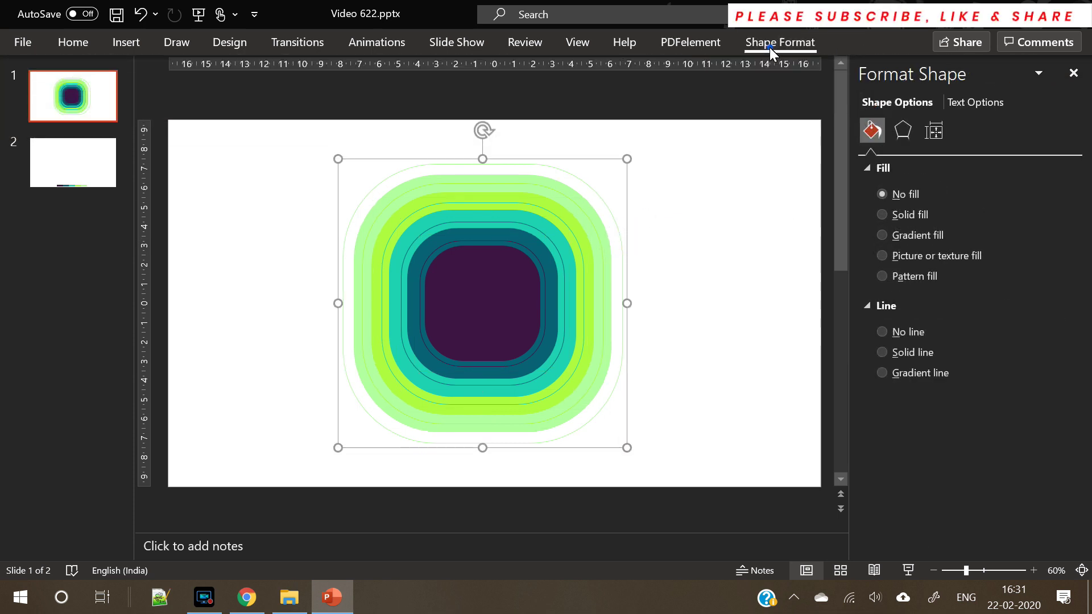
pyautogui.click(769, 47)
pyautogui.moveTo(1018, 72); pyautogui.dragTo(1018, 101)
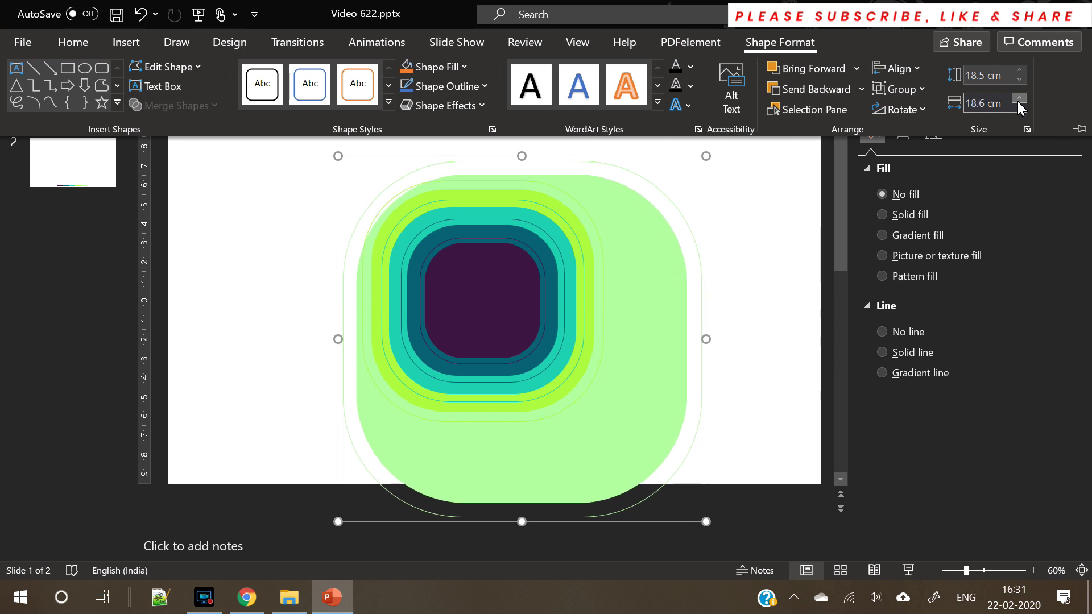
pyautogui.click(1018, 108)
# - Align the light green group to the center and middle of the slide
pyautogui.click(897, 68)
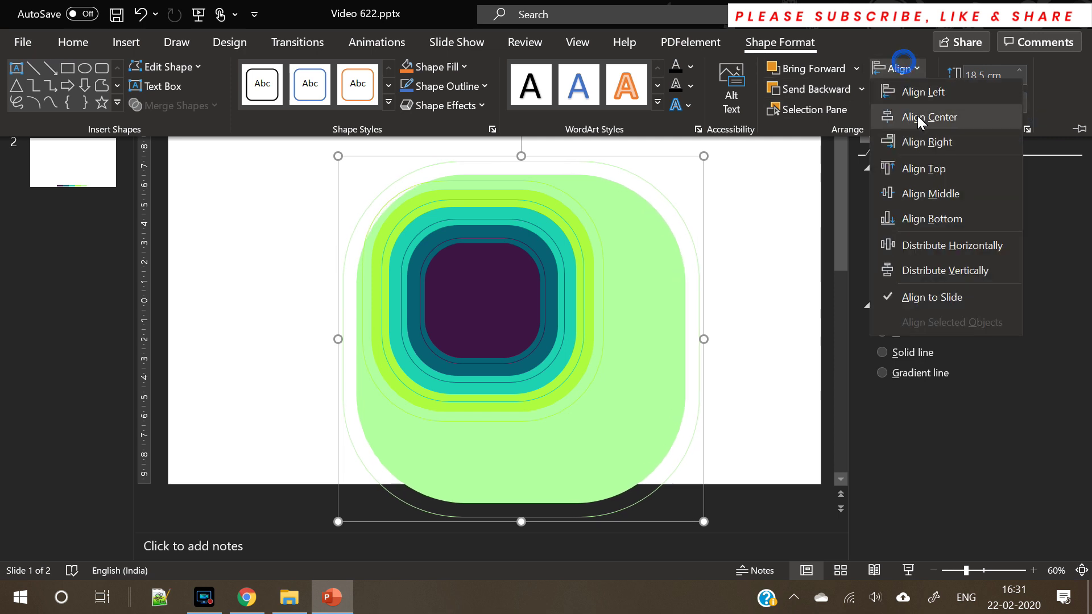
pyautogui.click(917, 114)
pyautogui.click(909, 68)
pyautogui.click(943, 199)
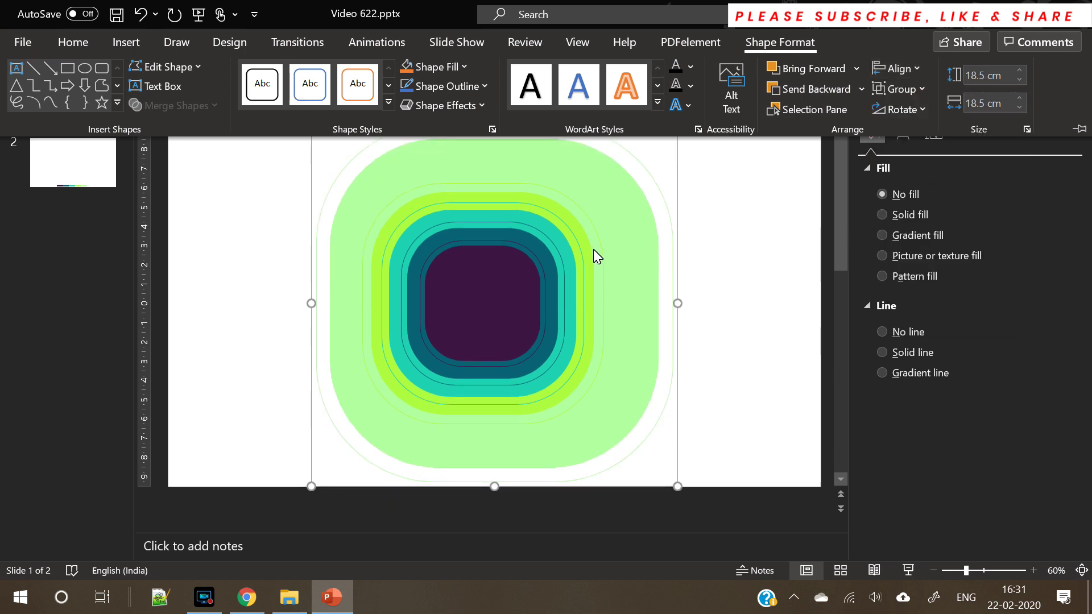
# - Set the lime green rounded-square group's height and width to 15.5 cm
pyautogui.click(589, 247)
pyautogui.click(587, 250)
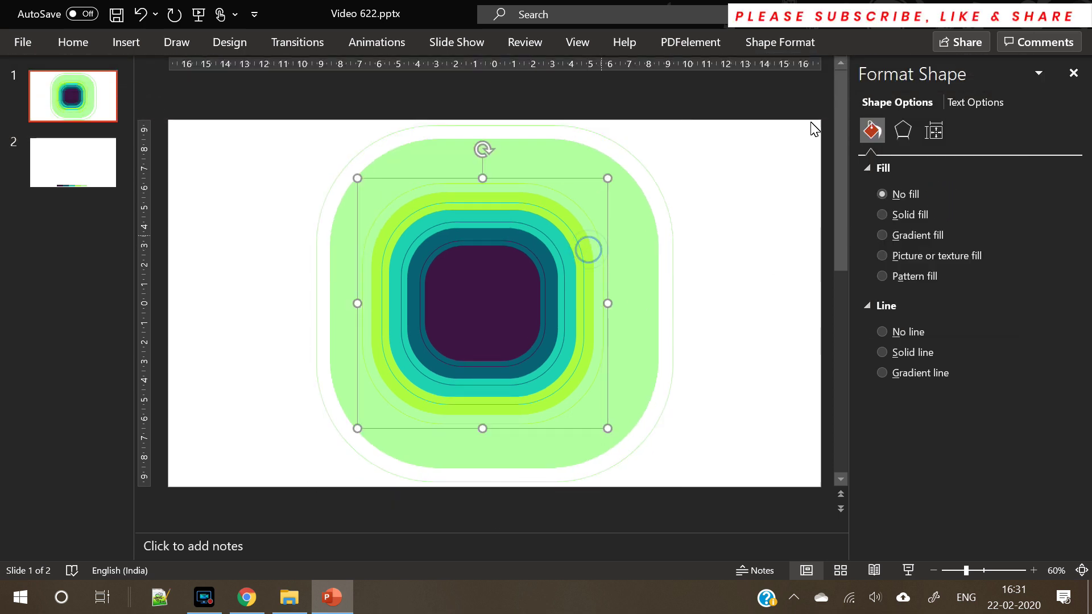
pyautogui.click(778, 45)
pyautogui.click(1018, 70)
pyautogui.click(1018, 70)
pyautogui.click(1018, 70)
pyautogui.click(1018, 70)
pyautogui.click(1018, 70)
pyautogui.click(1017, 70)
pyautogui.click(1017, 70)
pyautogui.click(1018, 70)
pyautogui.click(1017, 70)
pyautogui.click(1018, 70)
pyautogui.click(1017, 70)
pyautogui.click(1018, 70)
pyautogui.click(1017, 70)
pyautogui.click(1018, 70)
pyautogui.click(1017, 70)
pyautogui.click(1017, 70)
pyautogui.click(1018, 70)
pyautogui.click(1018, 70)
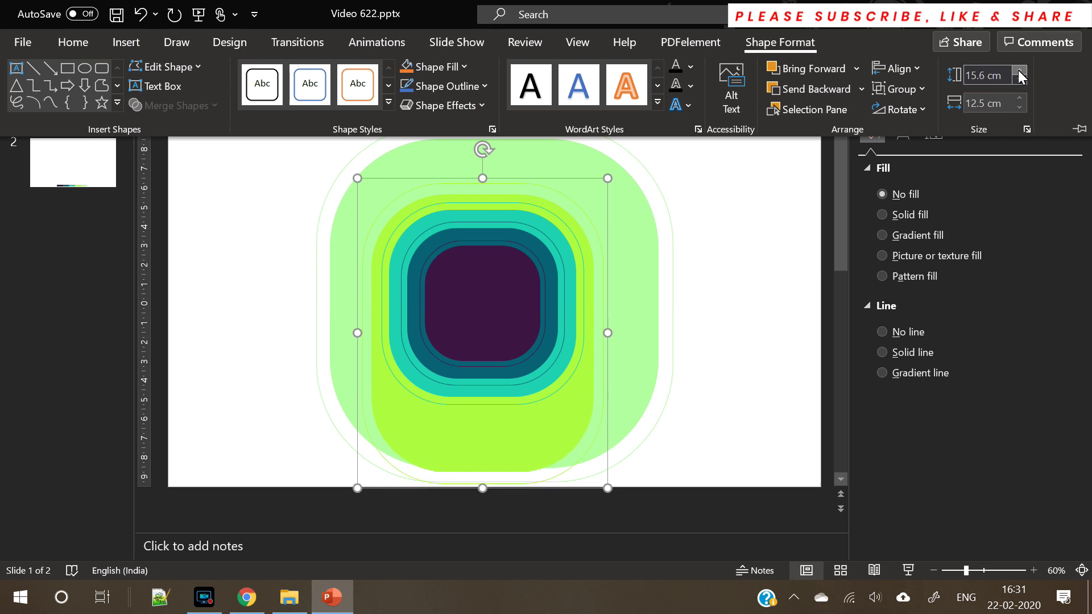
pyautogui.click(1018, 79)
pyautogui.click(1018, 98)
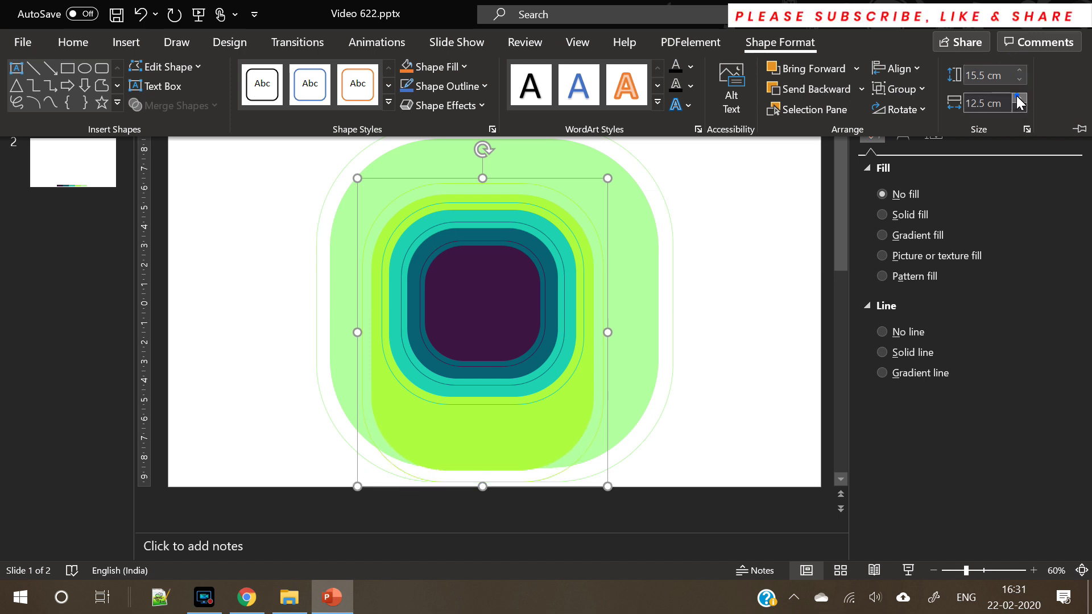
pyautogui.moveTo(1017, 97); pyautogui.dragTo(1018, 97)
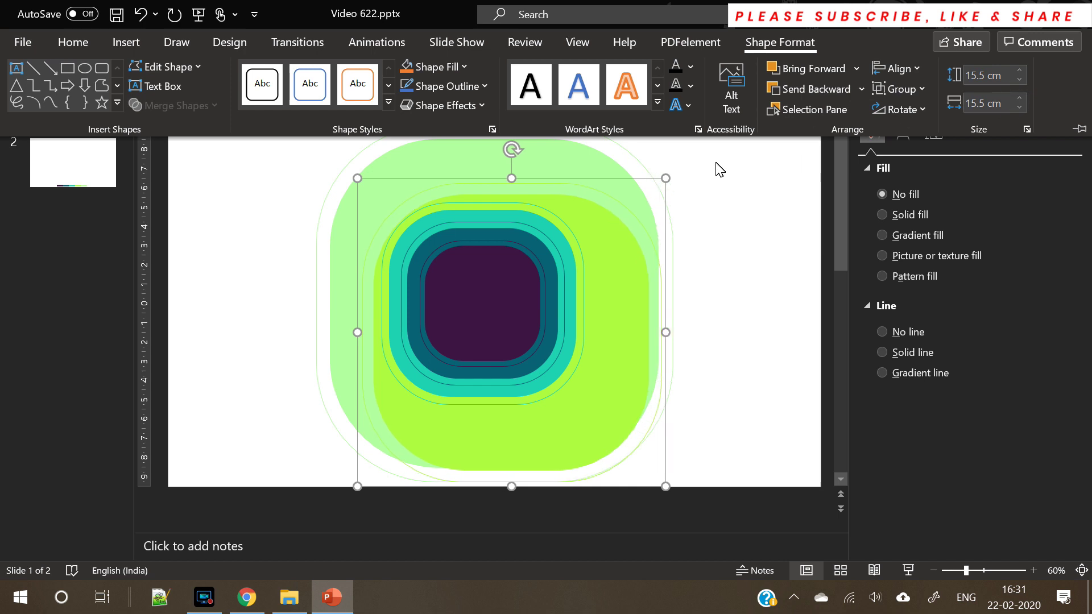
# - Move the enlarged lime green group to the horizontal and vertical center of the slide
pyautogui.click(599, 255)
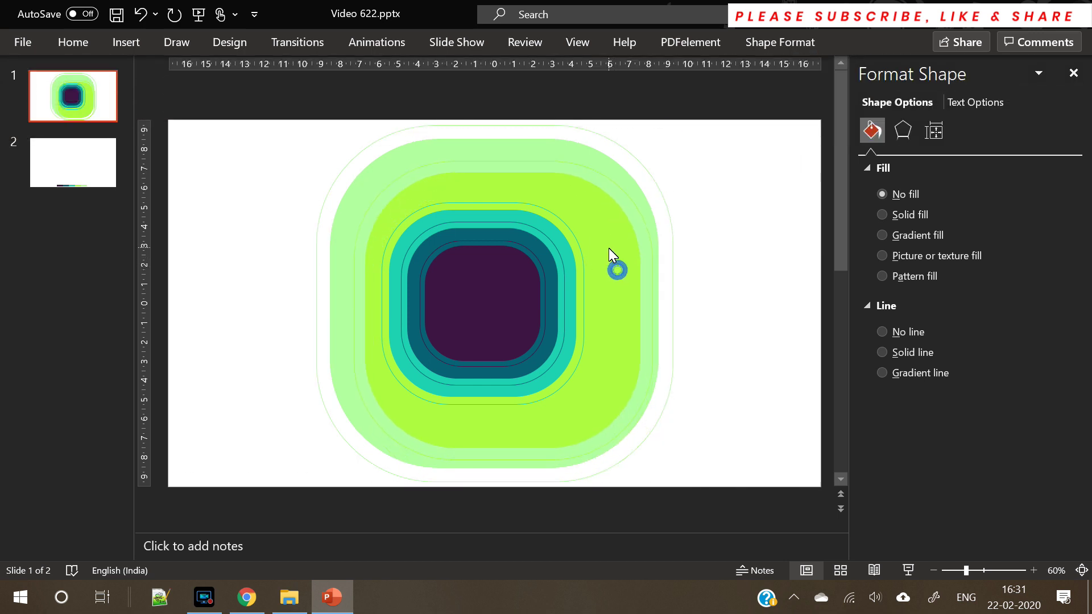
pyautogui.moveTo(603, 237); pyautogui.dragTo(600, 239)
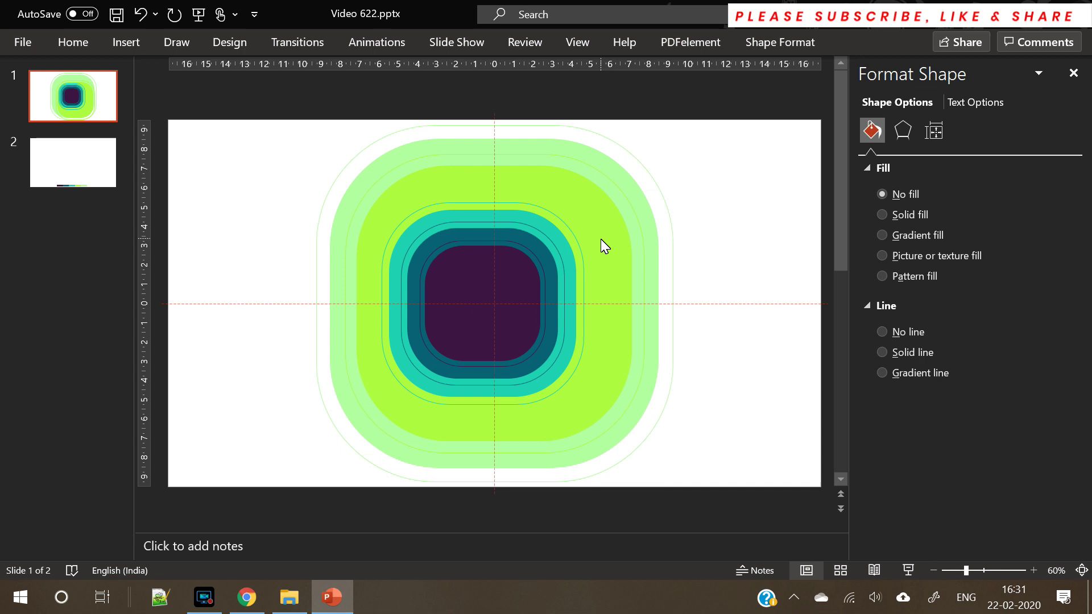
pyautogui.moveTo(601, 239); pyautogui.dragTo(600, 239)
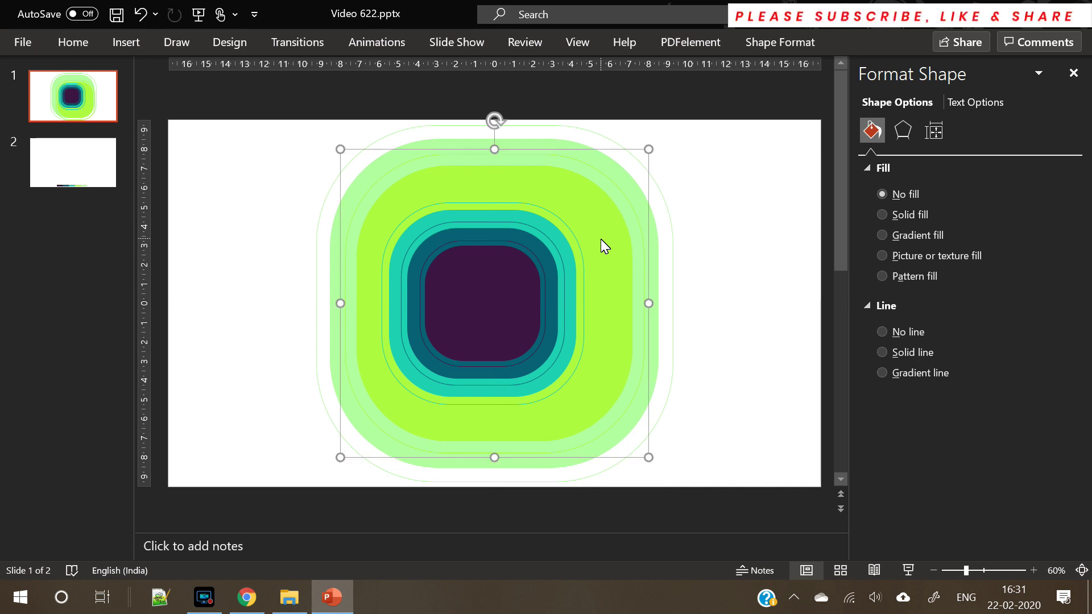
# - Set the turquoise group's height and width to 12.5 cm and move it to the slide's center
pyautogui.click(565, 245)
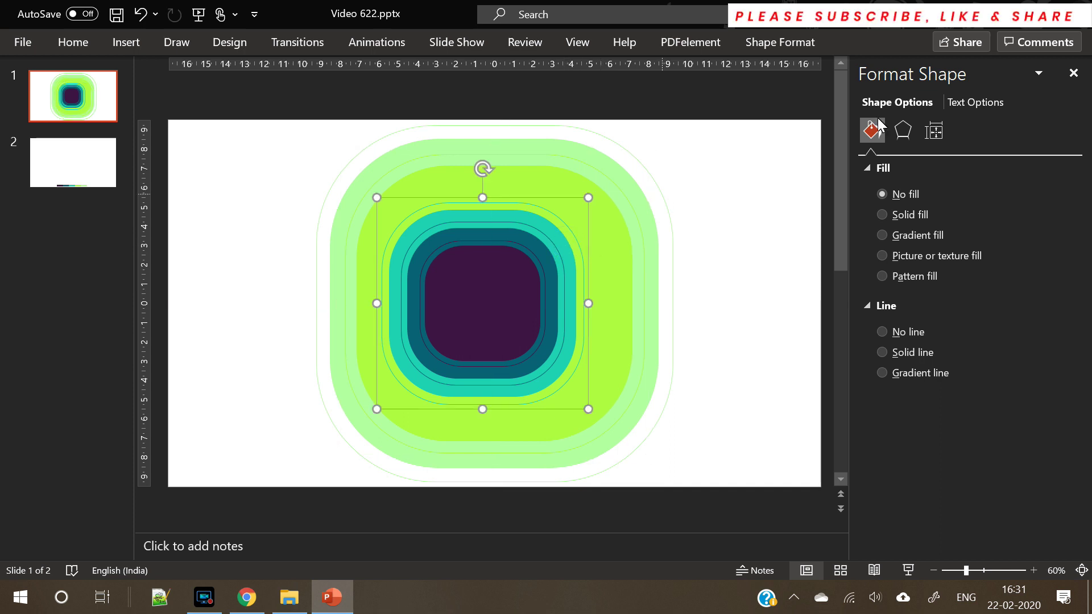
pyautogui.click(779, 43)
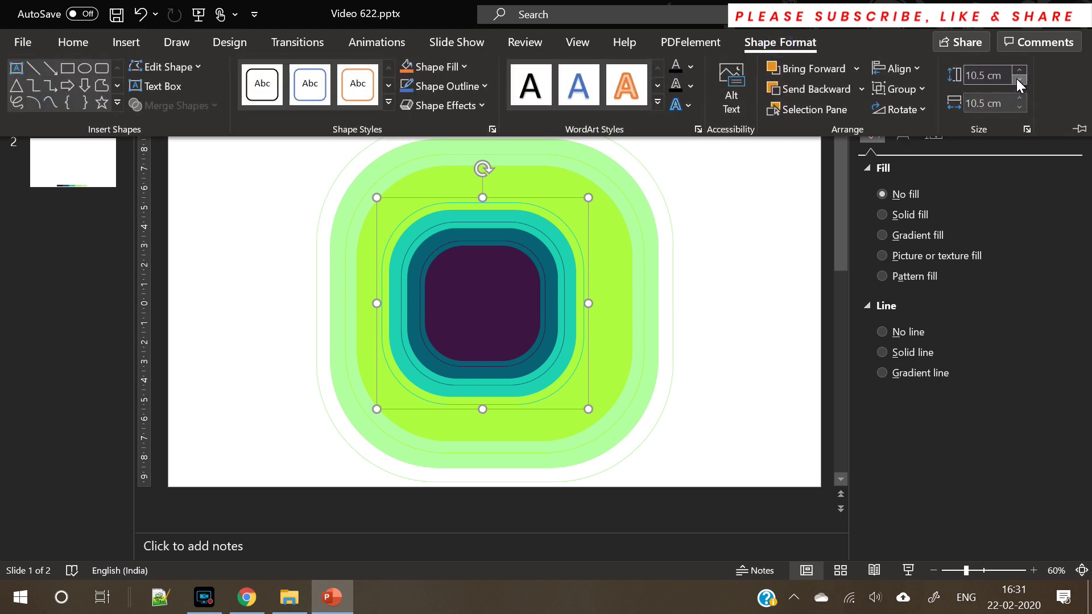
pyautogui.moveTo(1019, 69); pyautogui.dragTo(1018, 68)
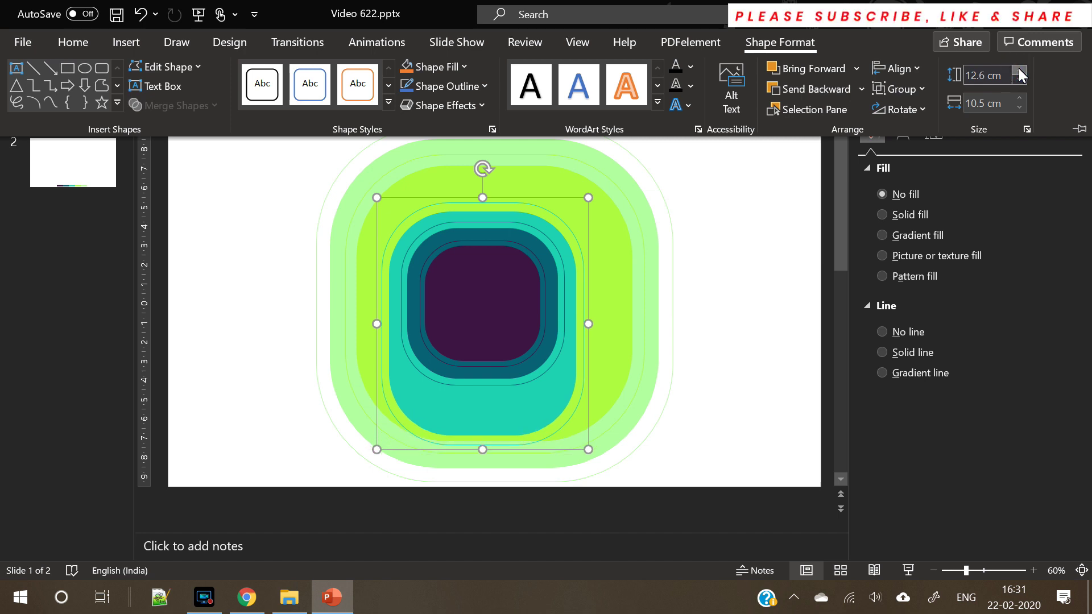
pyautogui.click(1019, 79)
pyautogui.click(1019, 97)
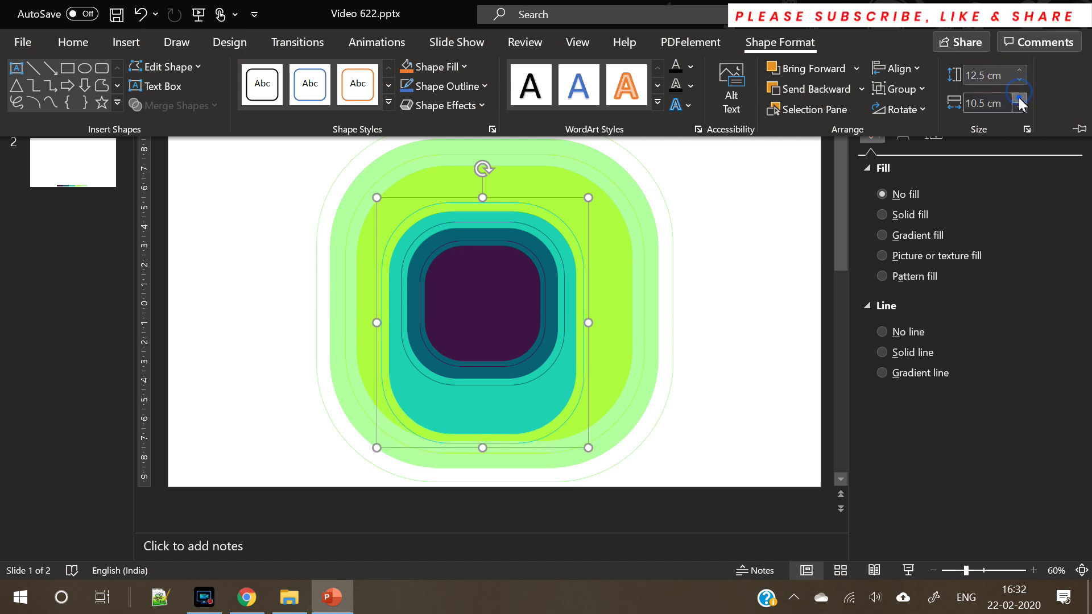
pyautogui.moveTo(1018, 97); pyautogui.dragTo(1019, 97)
pyautogui.moveTo(591, 299); pyautogui.dragTo(579, 282)
# - Set the dark teal group's height and width to 10.5 cm and move it to the slide's center
pyautogui.click(555, 275)
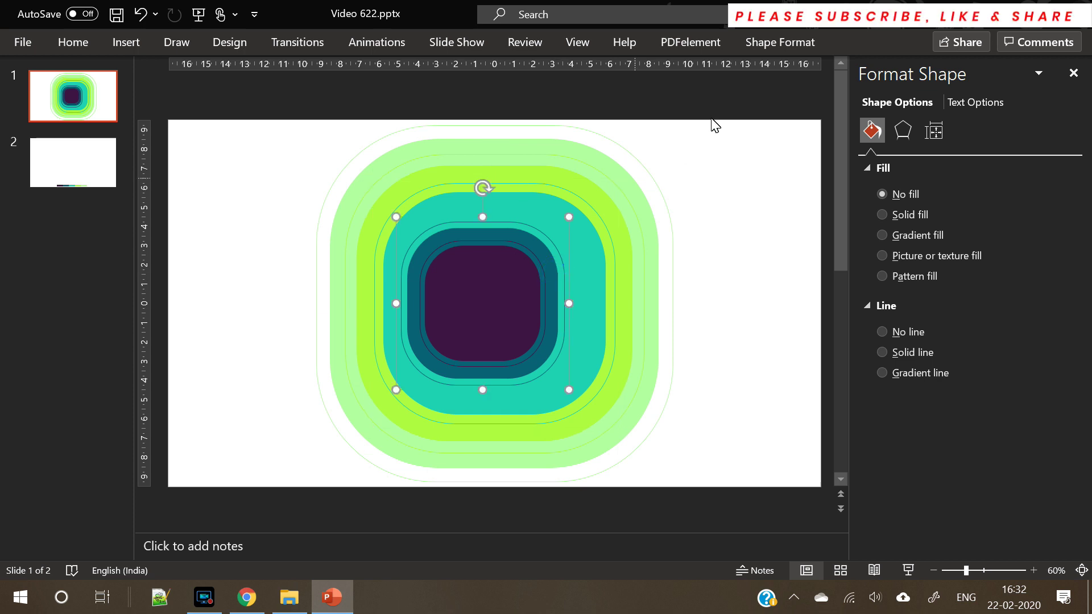
pyautogui.click(767, 44)
pyautogui.moveTo(1018, 72); pyautogui.dragTo(1019, 95)
pyautogui.click(1018, 80)
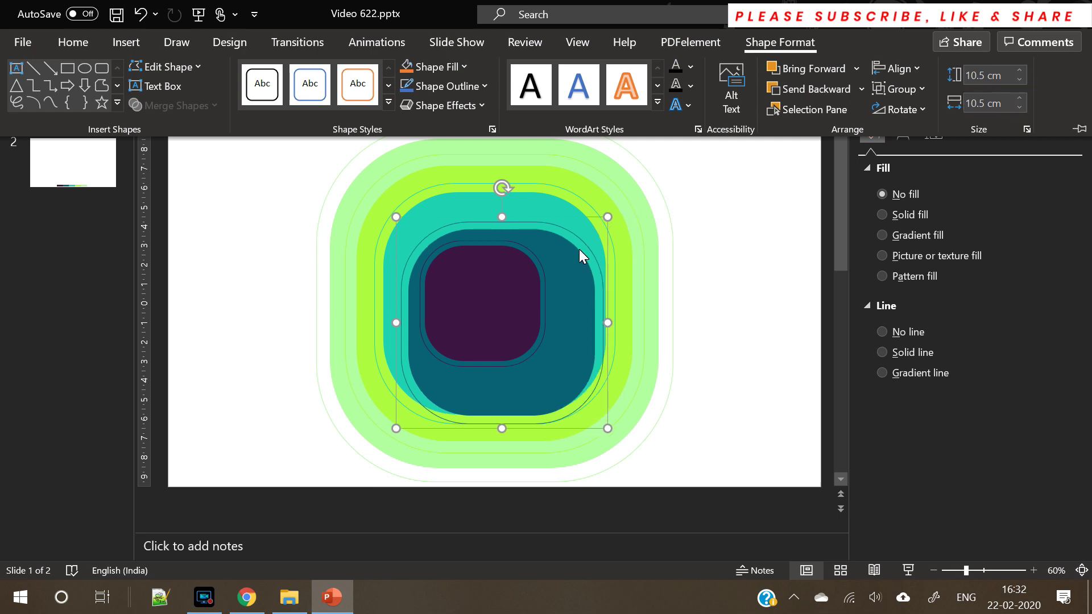
pyautogui.hotkey('ctrl', 'F1')
pyautogui.moveTo(567, 297); pyautogui.dragTo(558, 279)
# - Move the innermost purple group toward the slide's center, keeping its height and width at 6.5 cm
pyautogui.click(503, 285)
pyautogui.moveTo(492, 285); pyautogui.dragTo(506, 284)
pyautogui.click(814, 45)
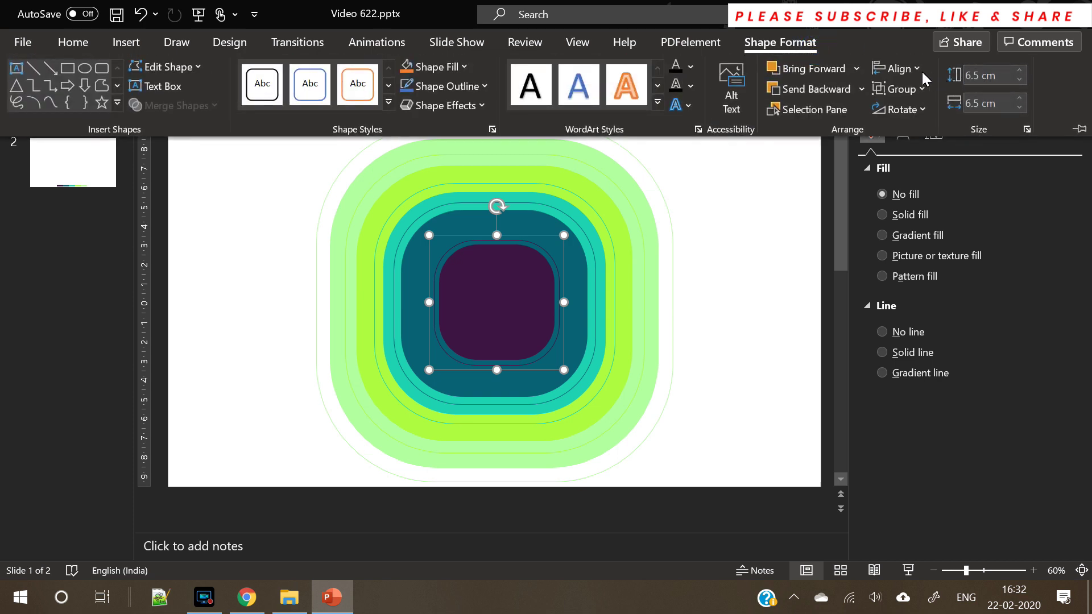
pyautogui.click(1024, 70)
pyautogui.click(1019, 79)
# - Select all five groups and align them by their centers and middles
pyautogui.hotkey('ctrl', 'a')
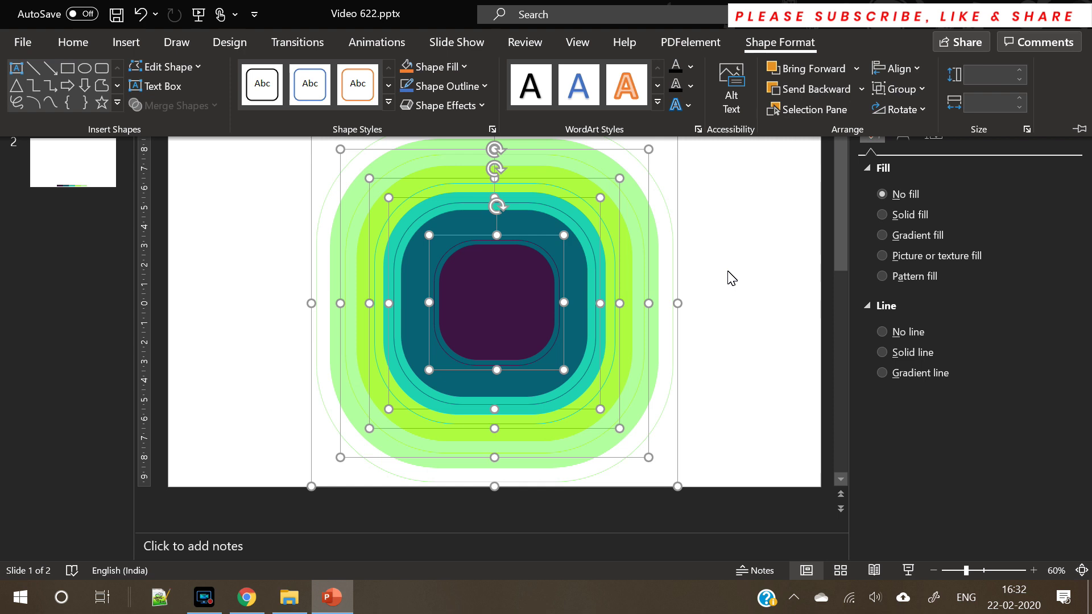
pyautogui.click(898, 69)
pyautogui.click(905, 114)
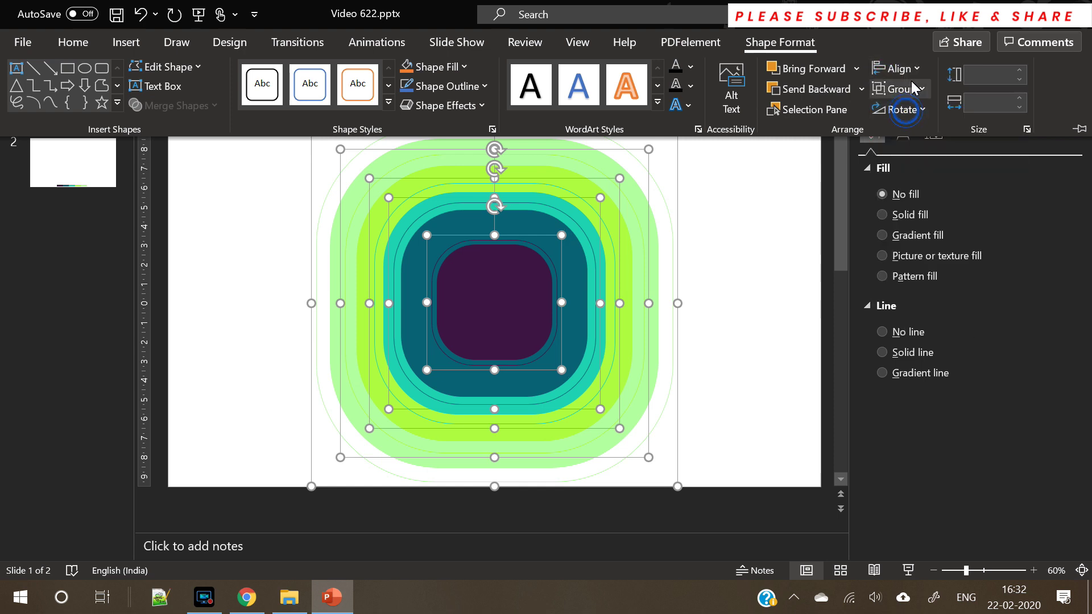
pyautogui.click(898, 68)
pyautogui.click(938, 200)
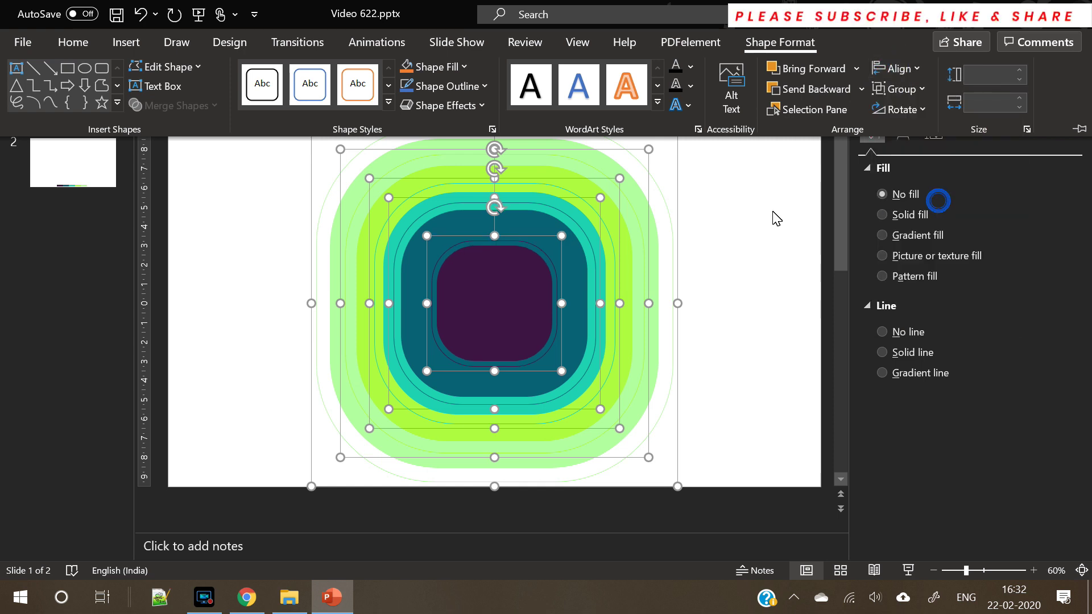
# - Enlarge all five groups proportionally around their common center until they extend past the slide's upper and lower edges
pyautogui.click(650, 267)
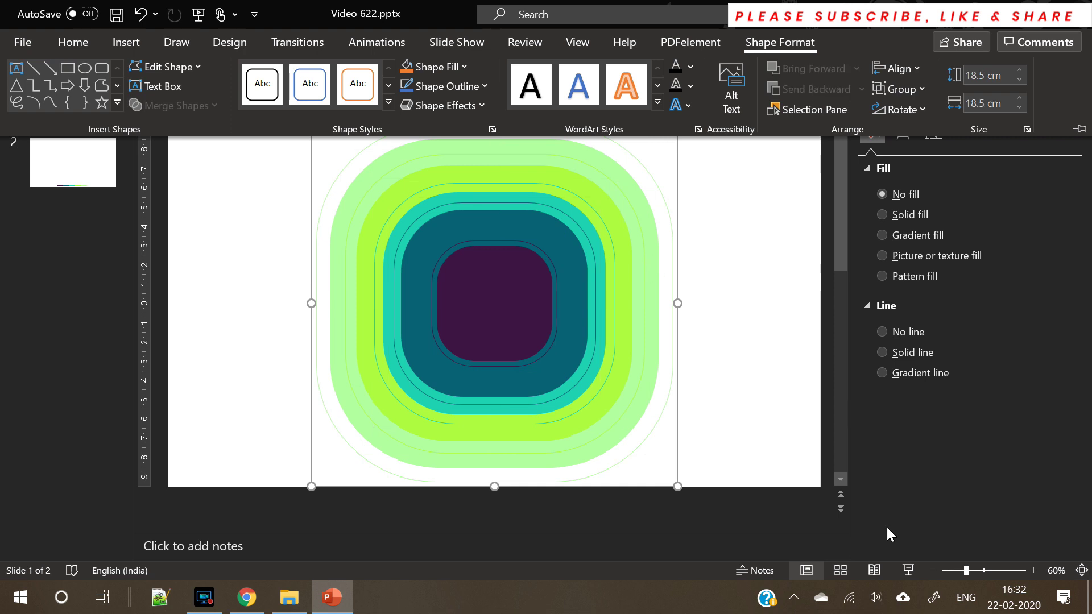
pyautogui.click(933, 571)
pyautogui.click(933, 570)
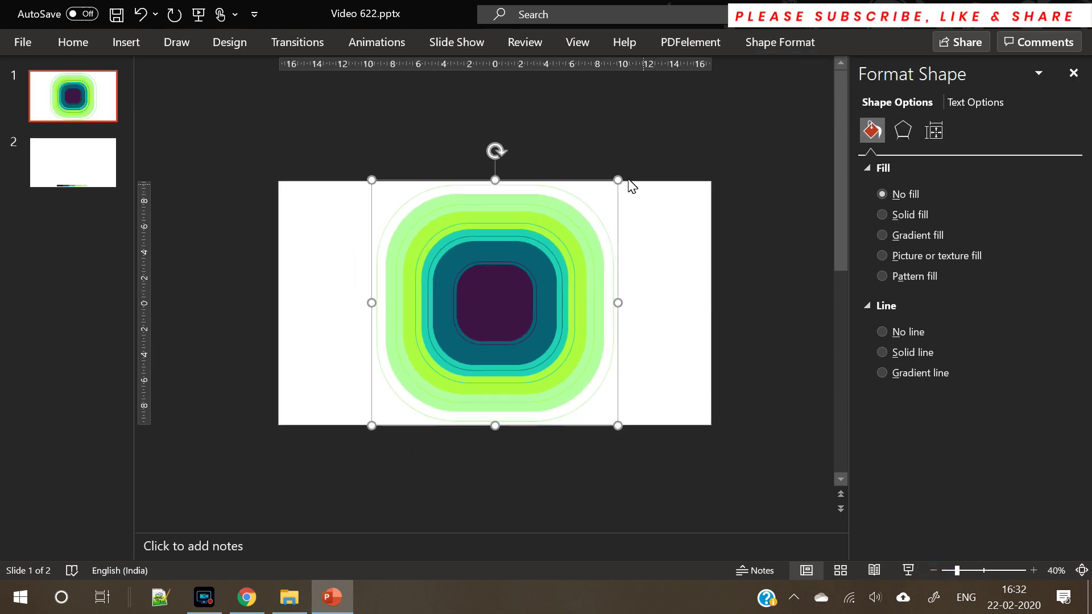
pyautogui.moveTo(619, 181); pyautogui.dragTo(675, 159)
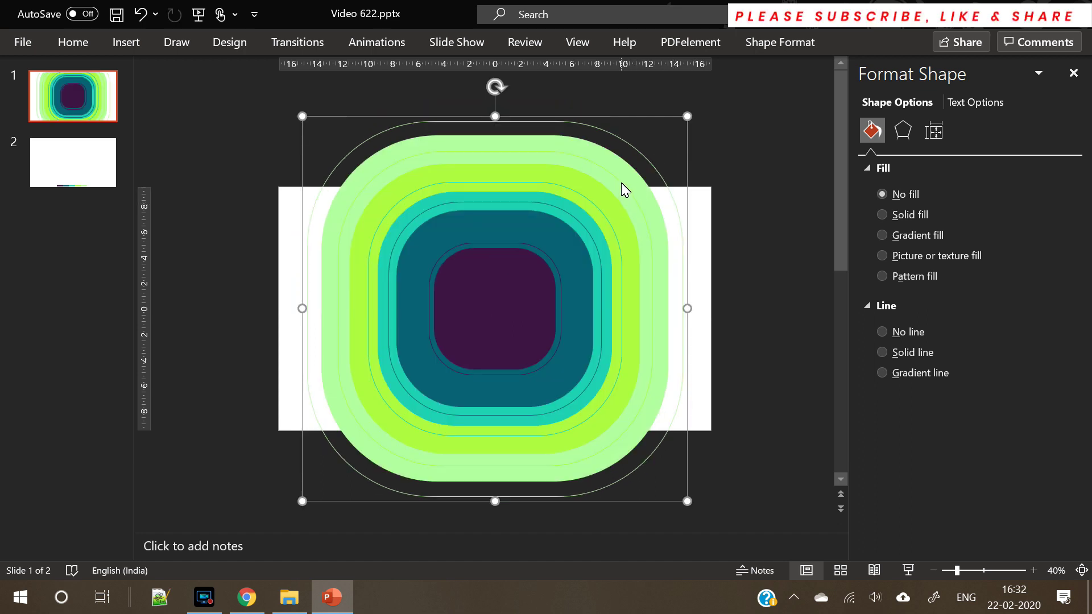
# - Ungroup all five rounded-square groups into their separate filled shapes and outlines
pyautogui.rightClick(588, 204)
pyautogui.press('Escape')
pyautogui.hotkey('ctrl', 'a')
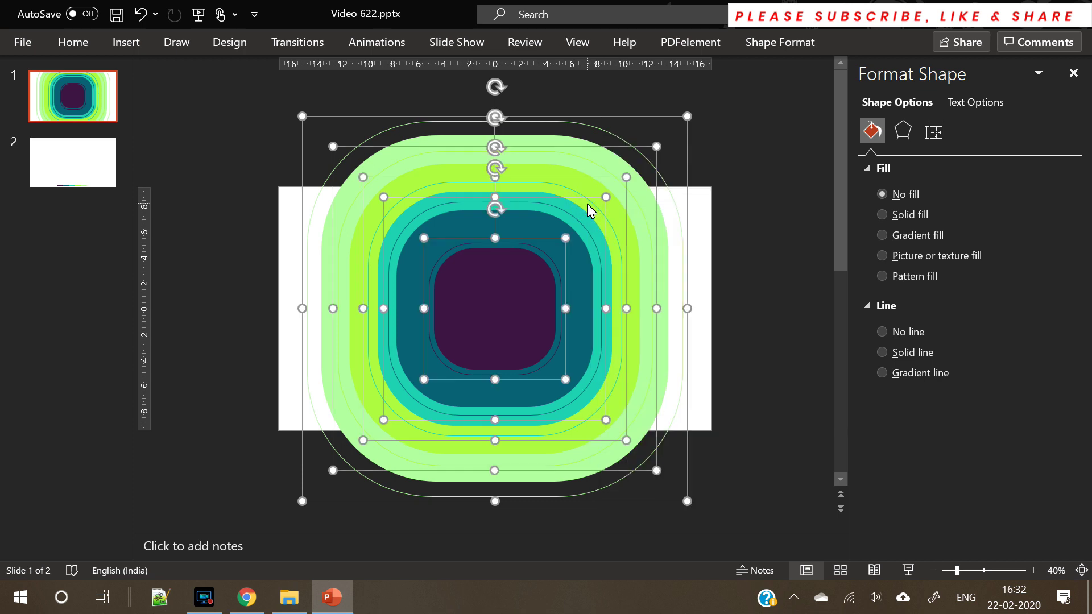
pyautogui.press('Tab')
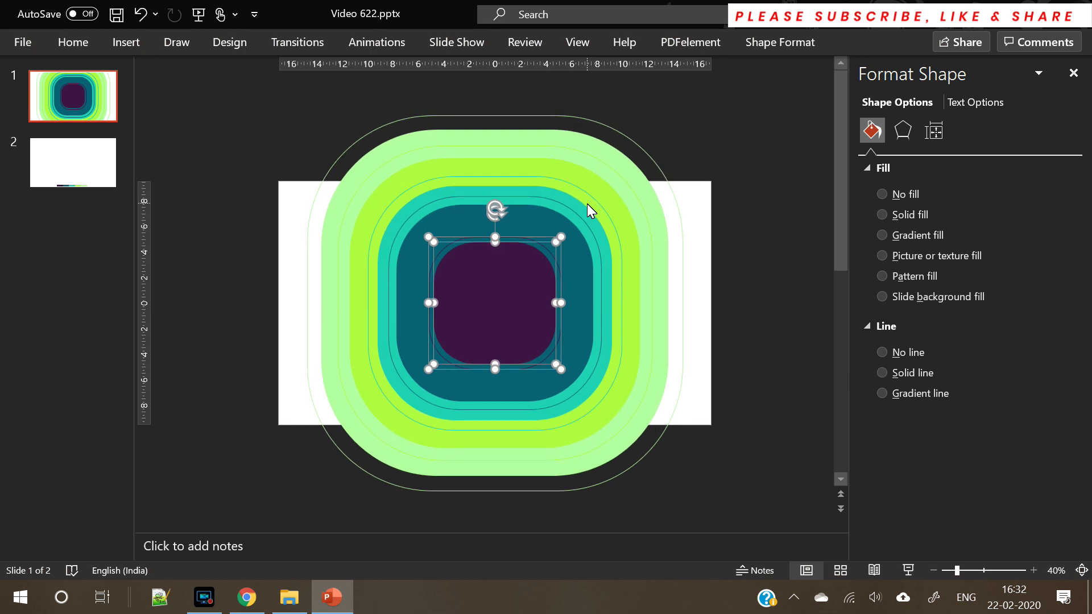
# - Select all the ungrouped rounded squares and outlines and open the Animation Pane
pyautogui.hotkey('ctrl', 'a')
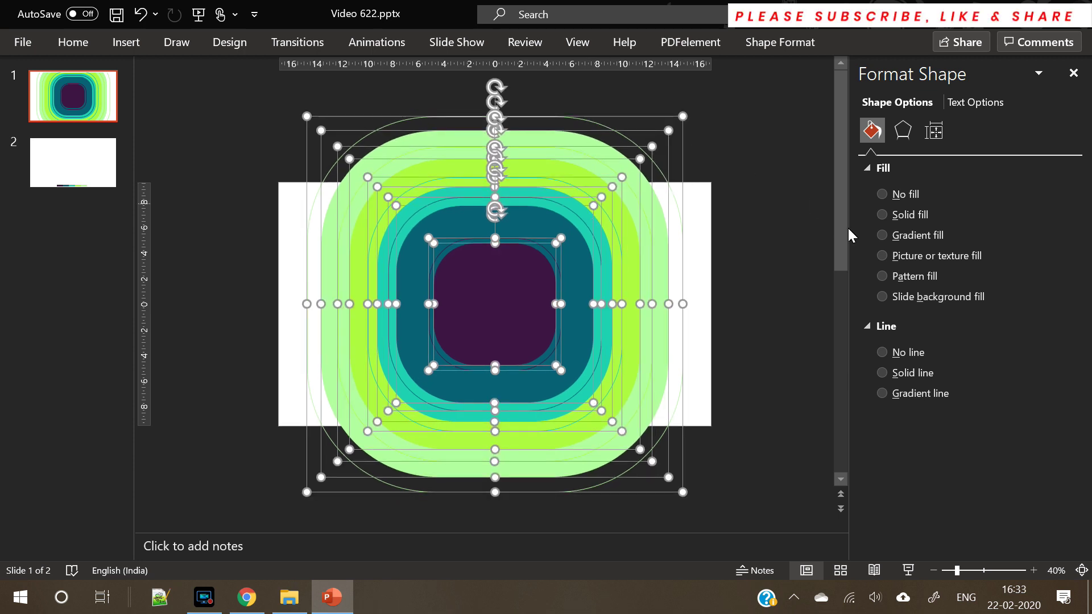
pyautogui.click(774, 41)
pyautogui.click(367, 42)
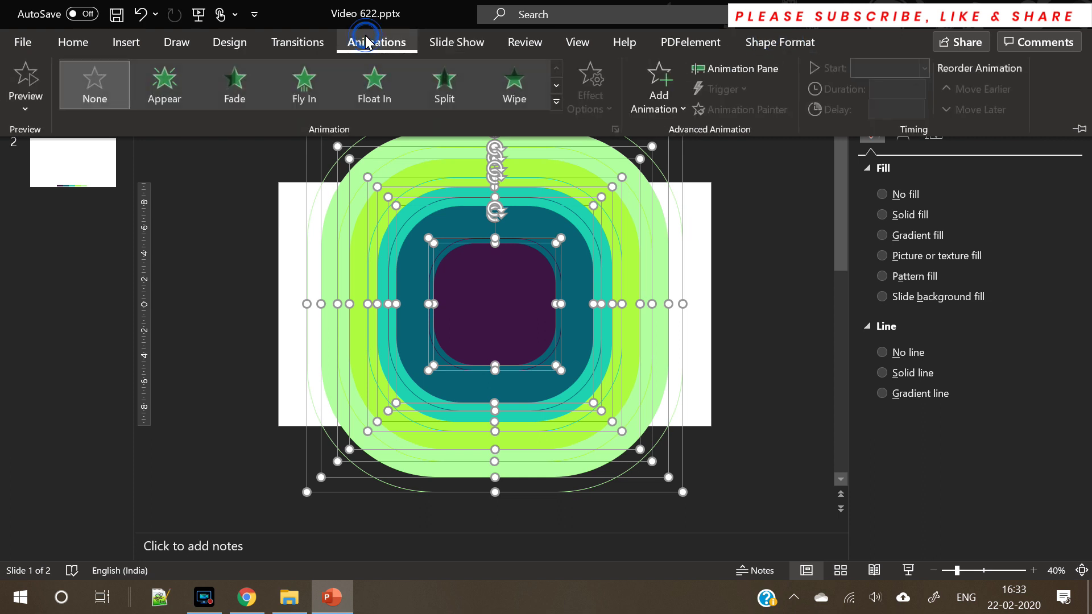
pyautogui.click(760, 75)
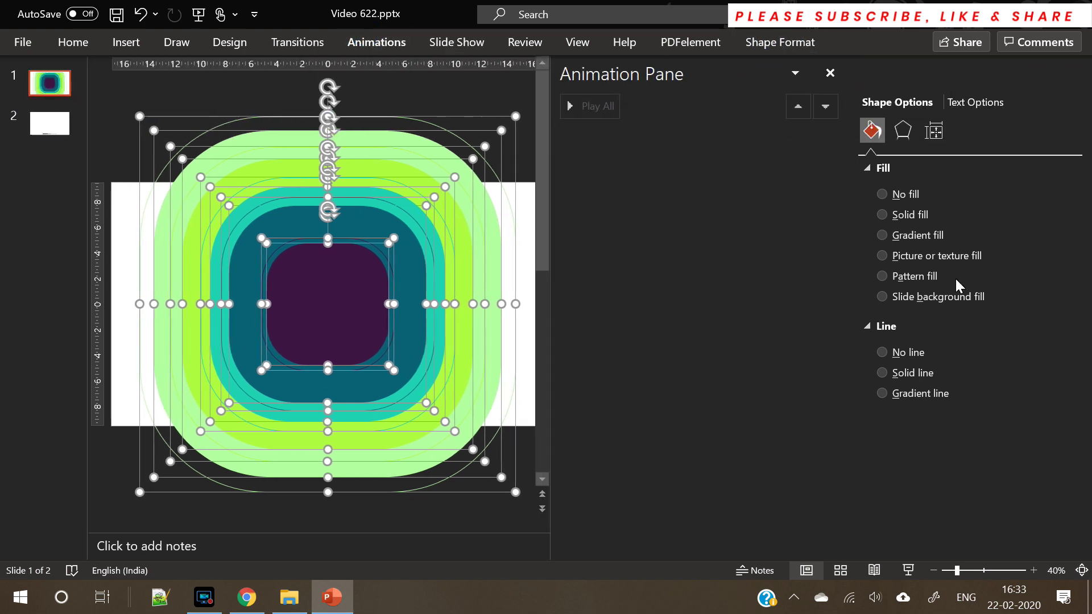